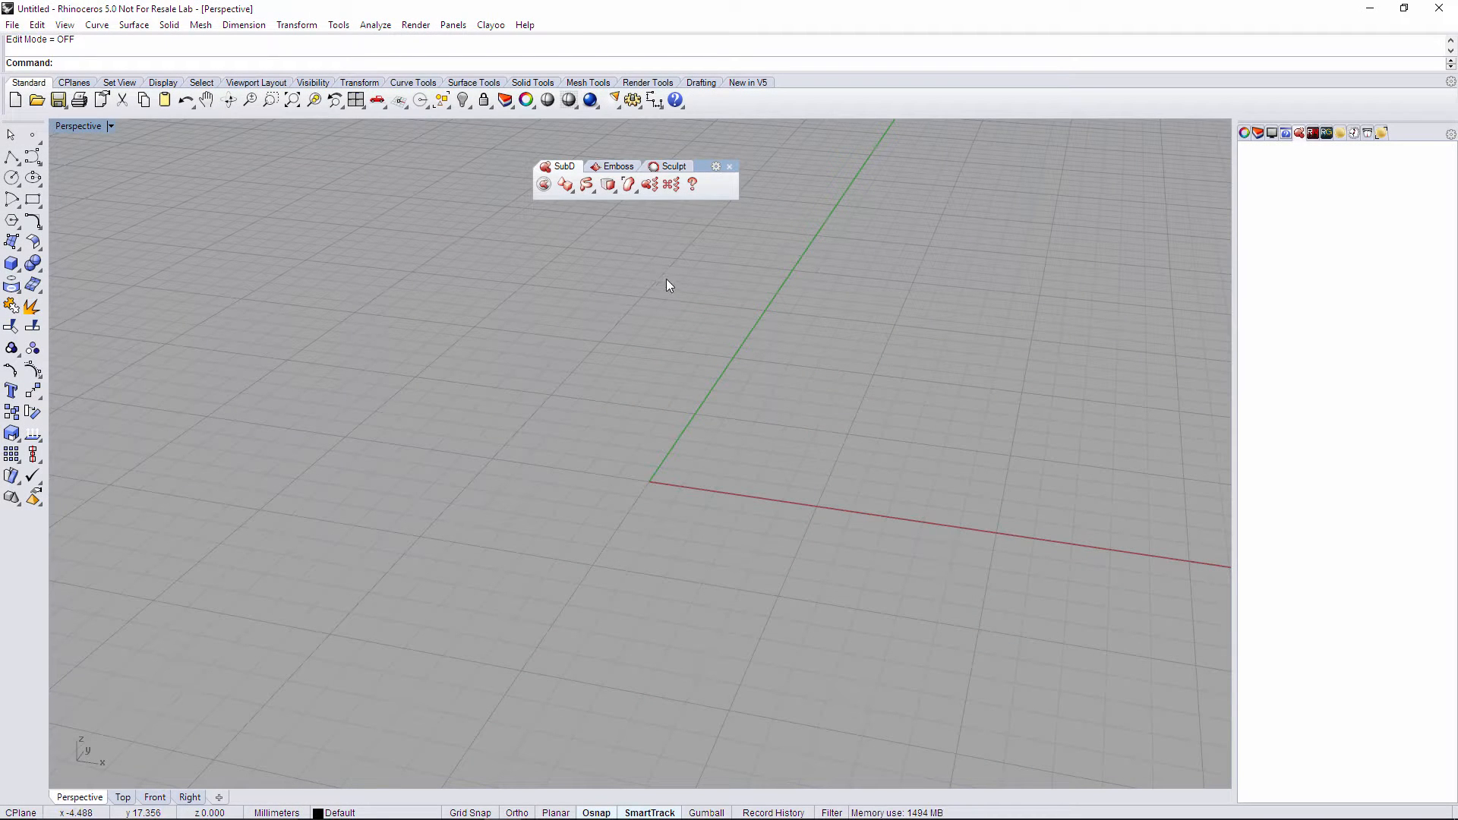
- Add a Clayoo quad sphere with Div Y 4, Div X 16 and radius 5 to the scene
{"action": "left_click", "coordinate": [566, 187]}
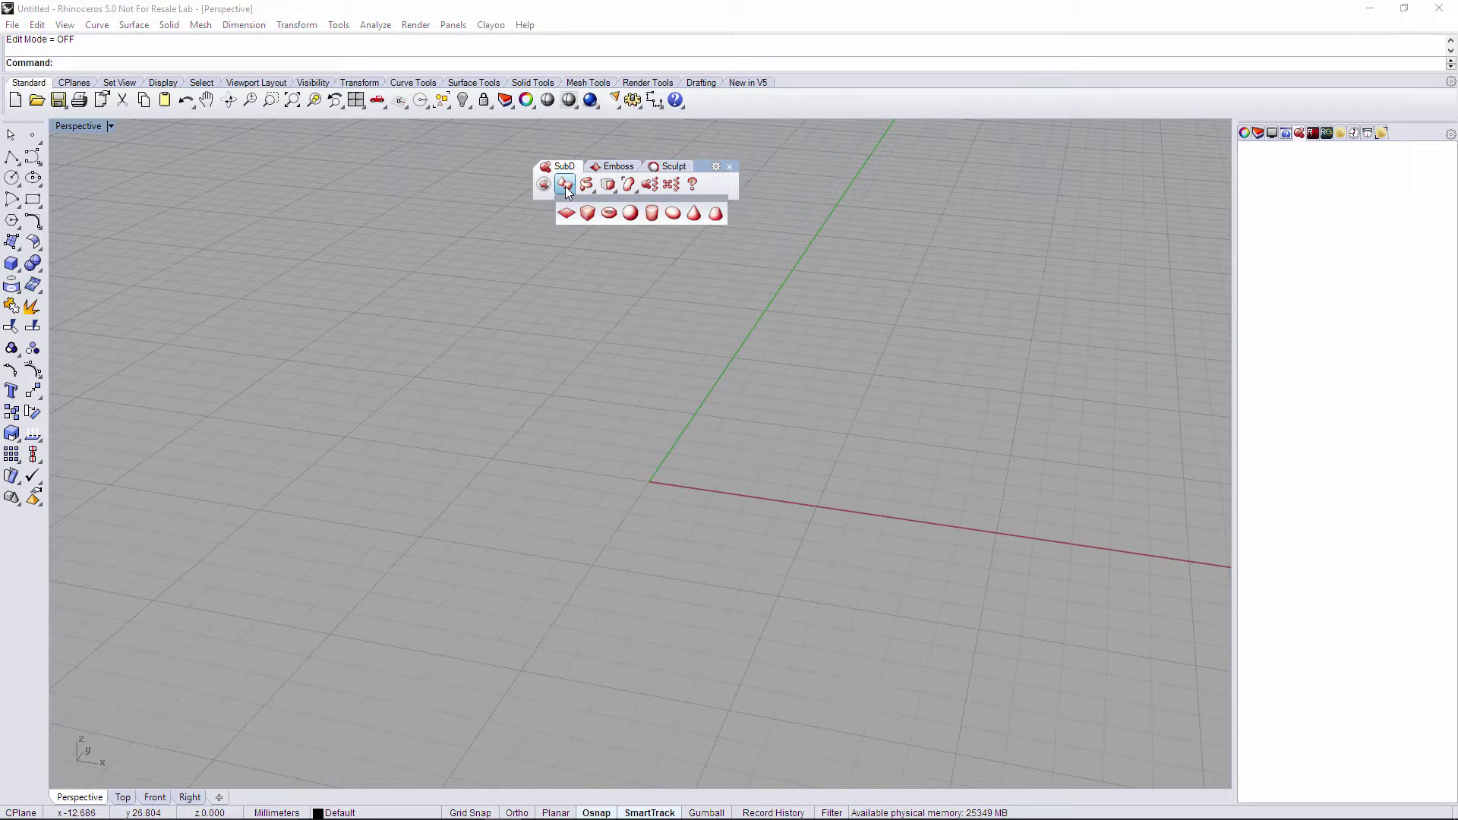
{"action": "left_click", "coordinate": [632, 215]}
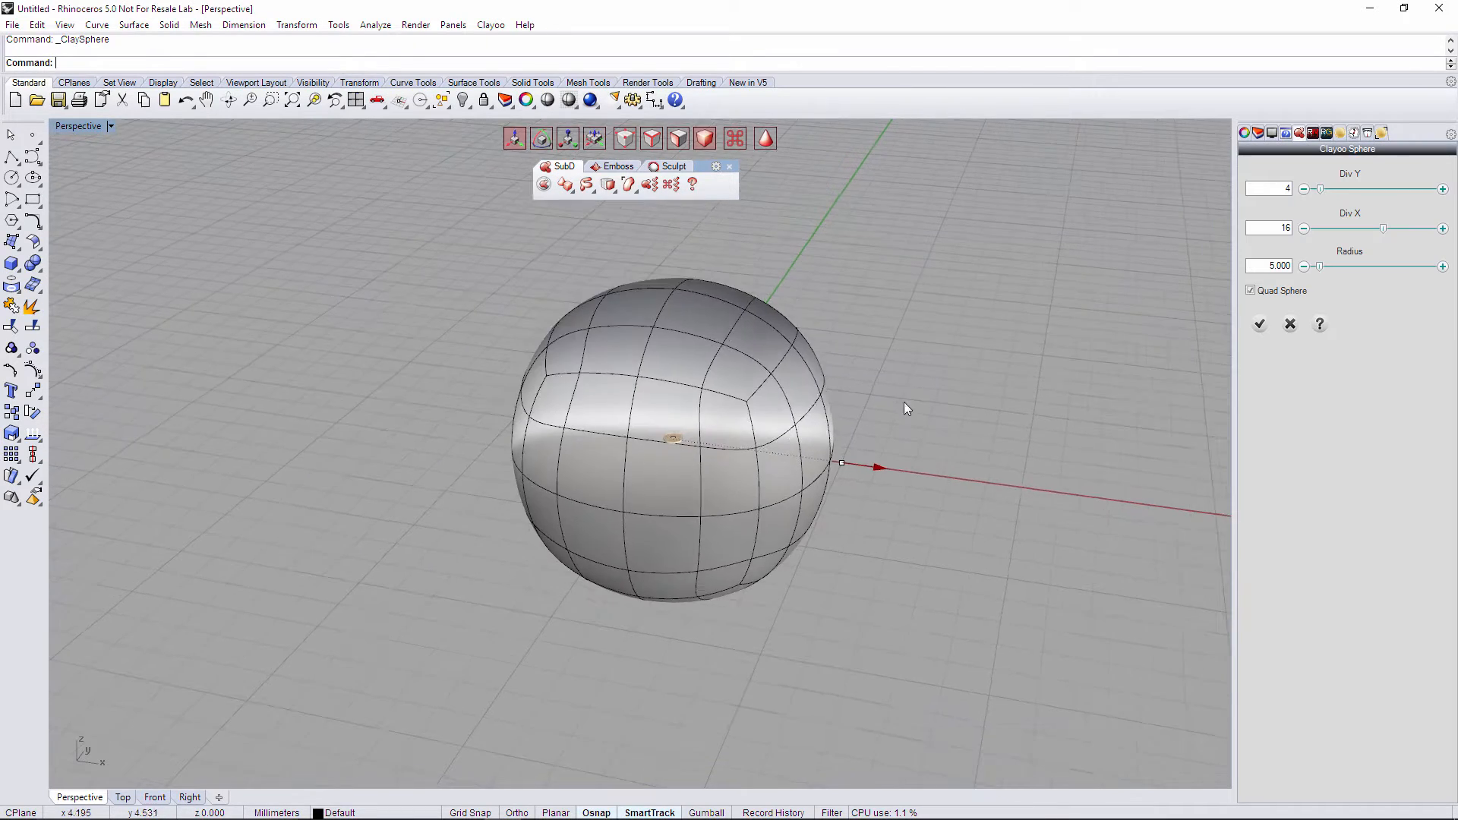
{"action": "left_click", "coordinate": [1259, 325]}
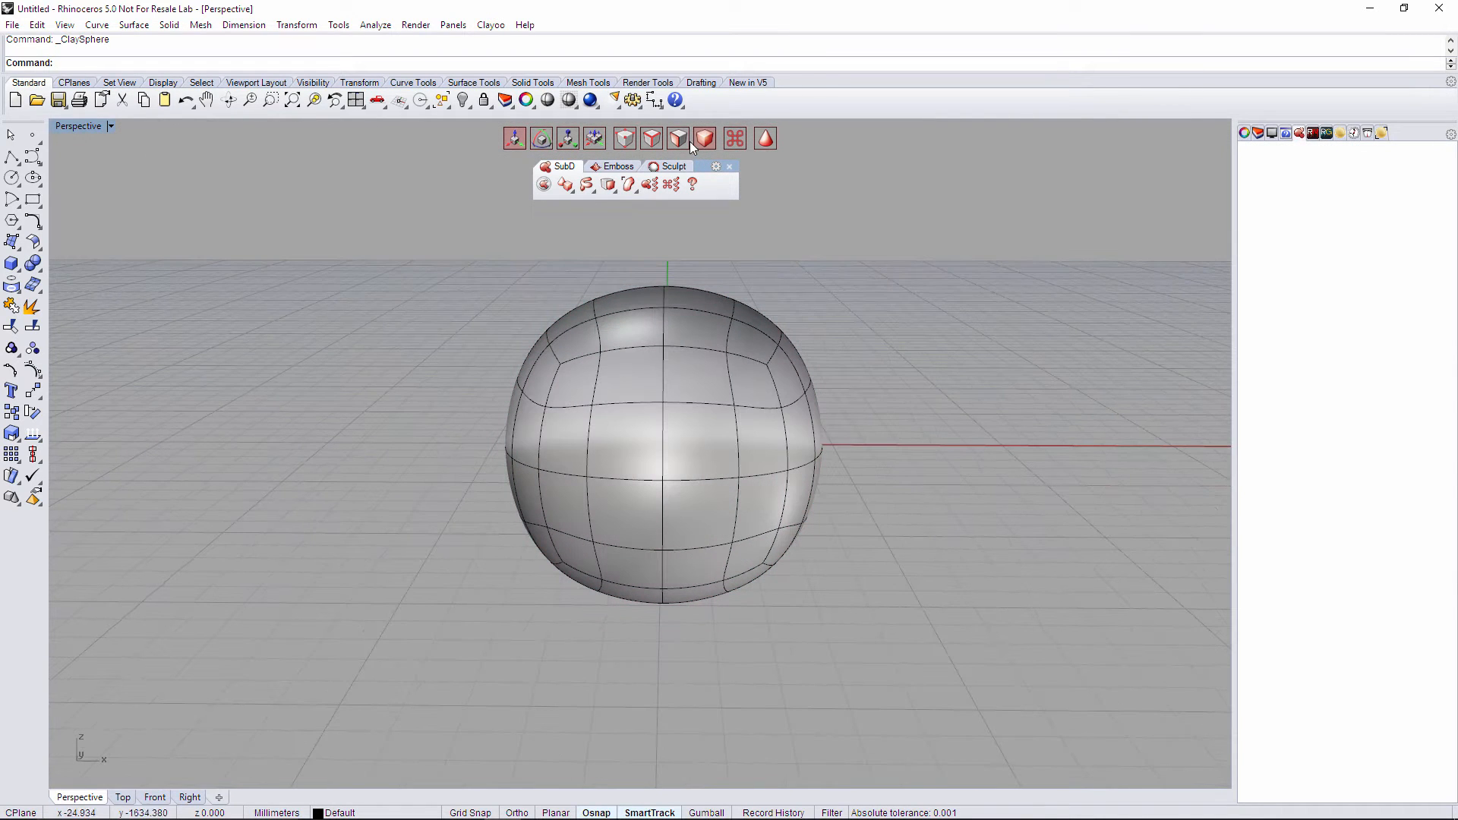
- Delete the left-half faces, leaving an open hemisphere shell, and select it
{"action": "left_click_drag", "start_coordinate": [419, 271], "coordinate": [689, 672]}
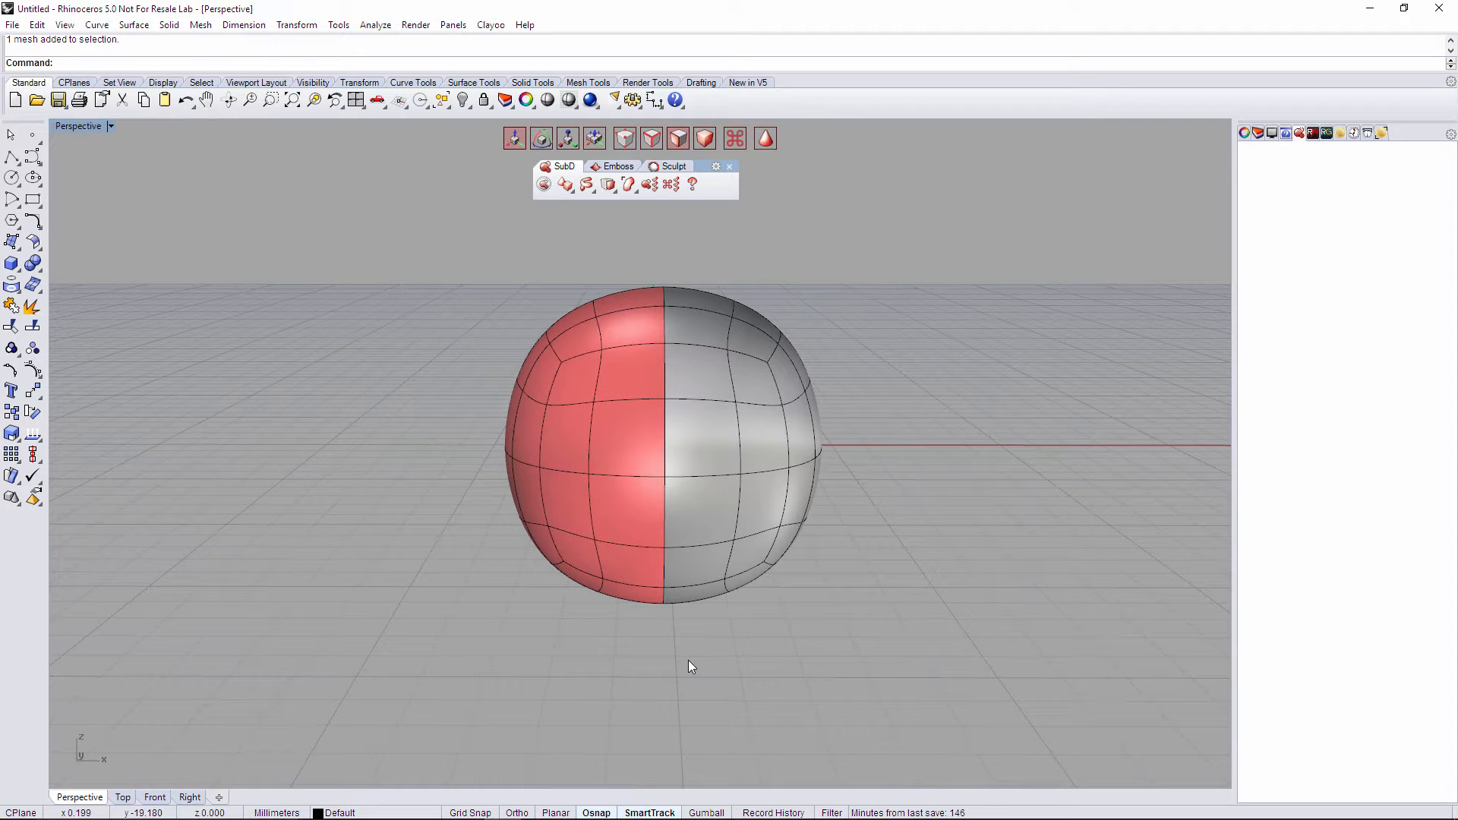
{"action": "key", "text": "Delete"}
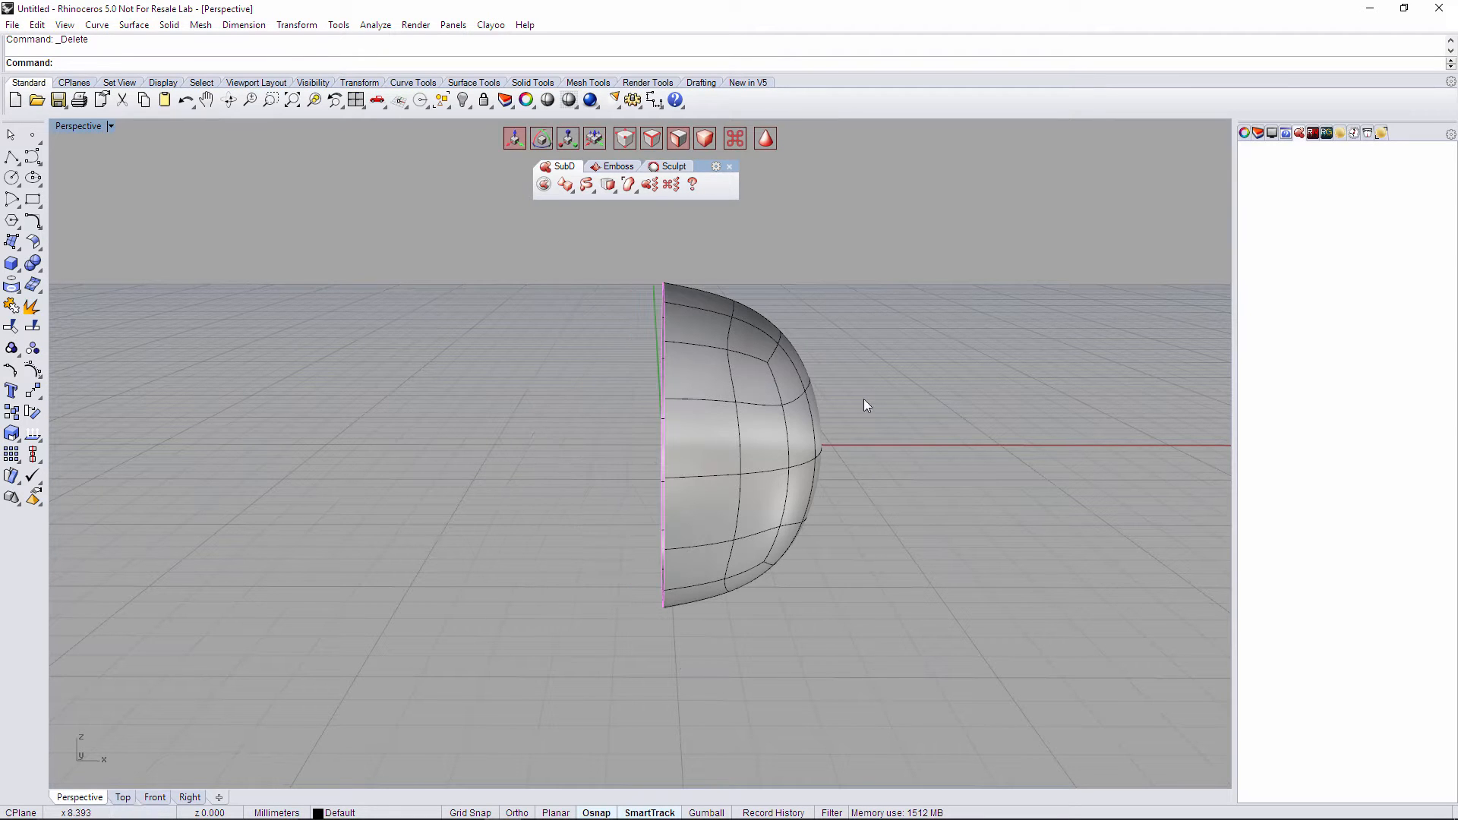
{"action": "right_click_drag", "start_coordinate": [869, 404], "coordinate": [889, 380]}
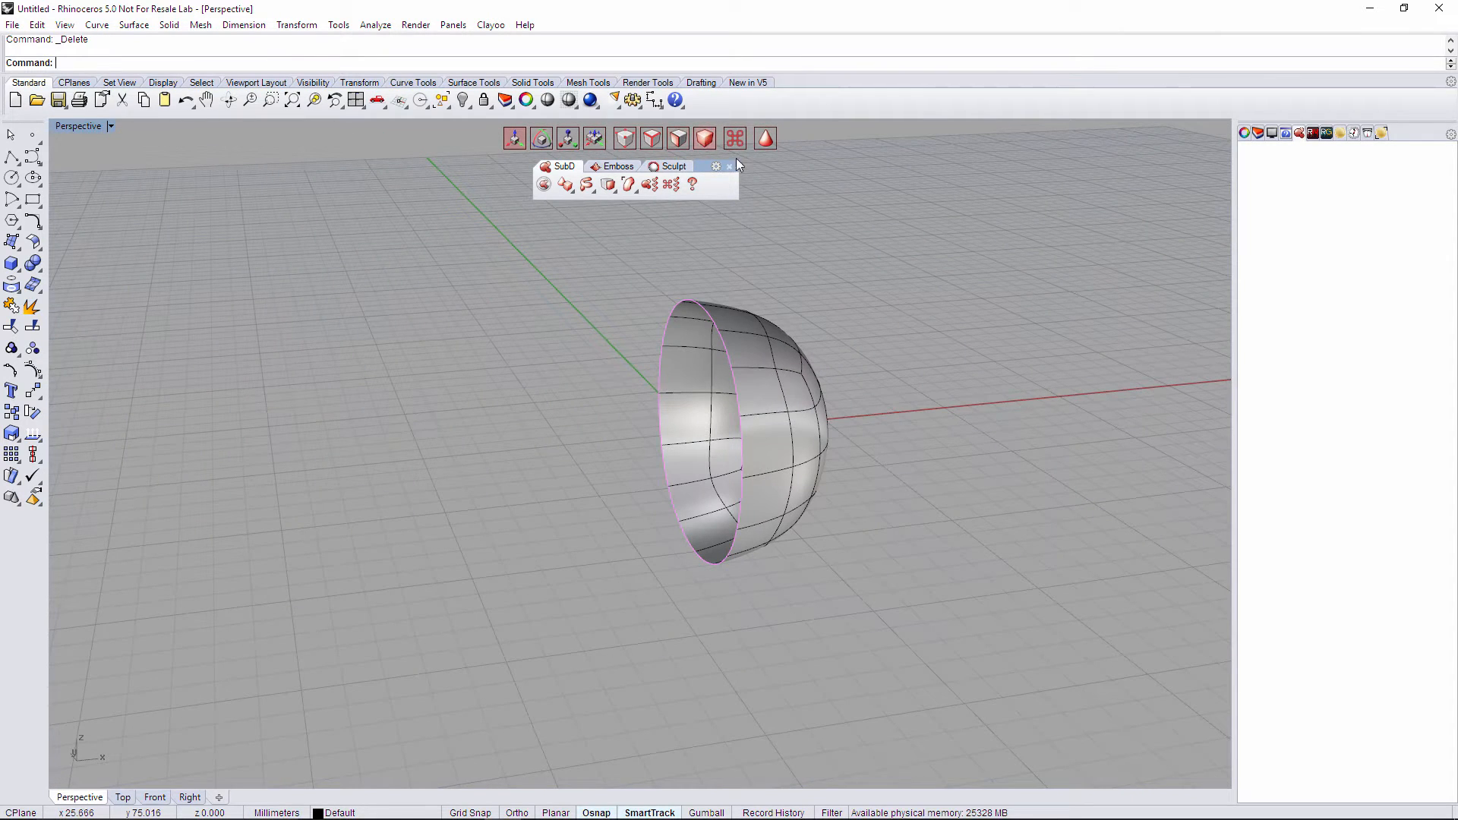
{"action": "mouse_move", "coordinate": [866, 238]}
{"action": "right_mouse_down"}
{"action": "mouse_move", "coordinate": [882, 303]}
{"action": "mouse_move", "coordinate": [776, 442]}
{"action": "right_mouse_up"}
{"action": "left_click", "coordinate": [775, 439]}
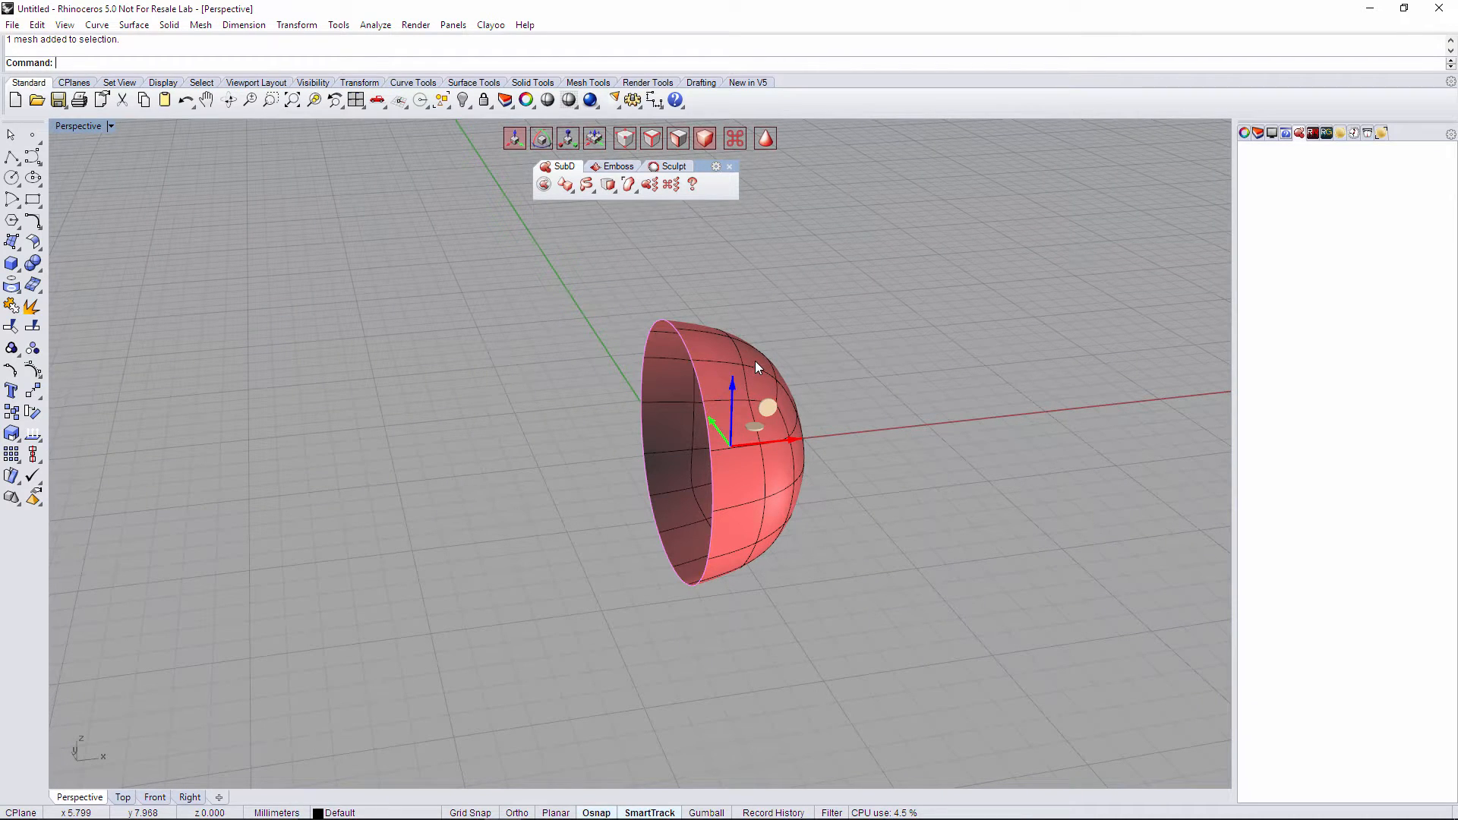
- Start _ClaySymmetry on the selected hemisphere and move its dialog aside
{"action": "left_click", "coordinate": [610, 188]}
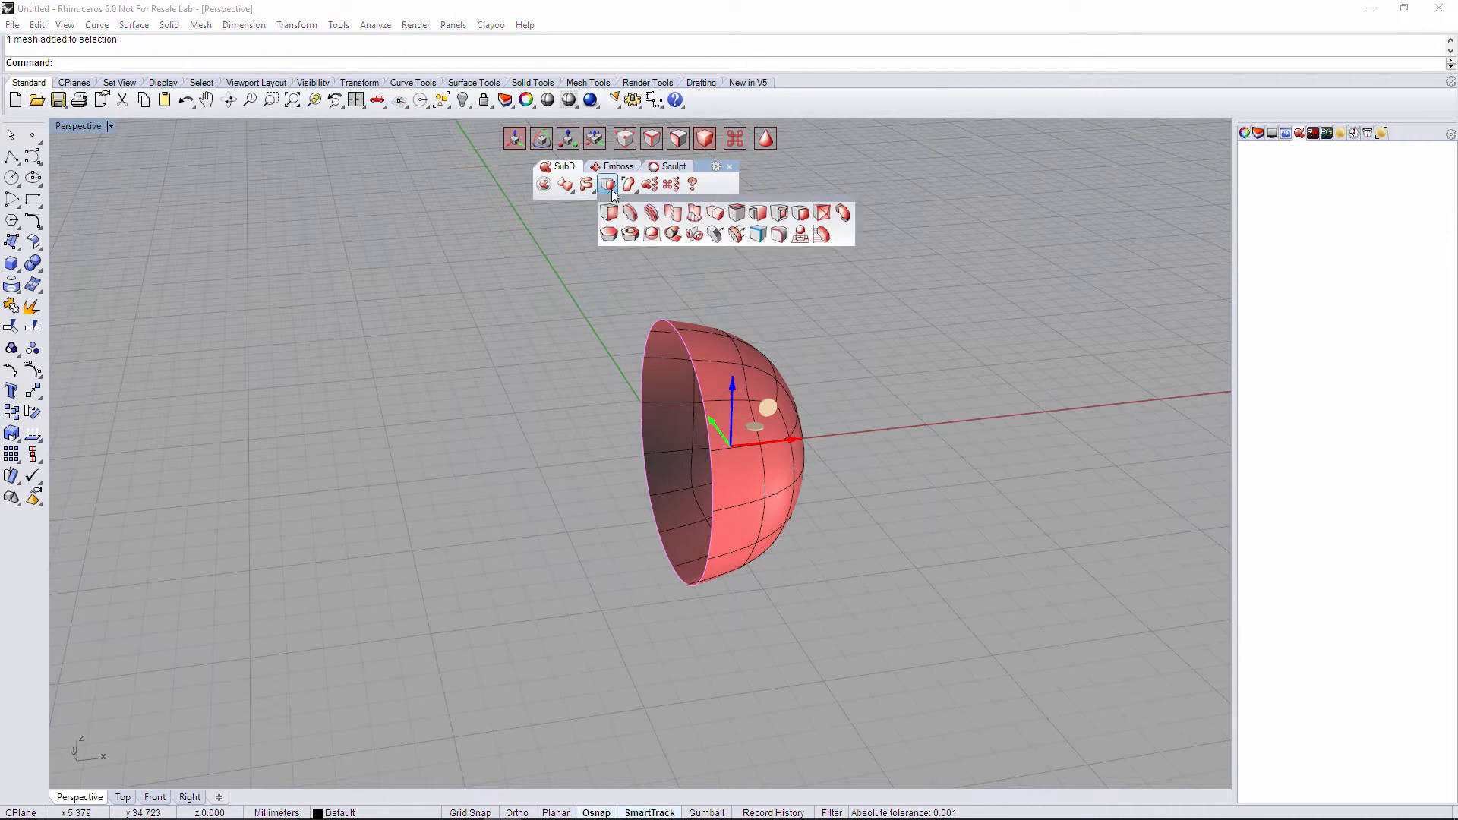
{"action": "left_click", "coordinate": [694, 234]}
{"action": "left_click_drag", "start_coordinate": [306, 421], "coordinate": [299, 416]}
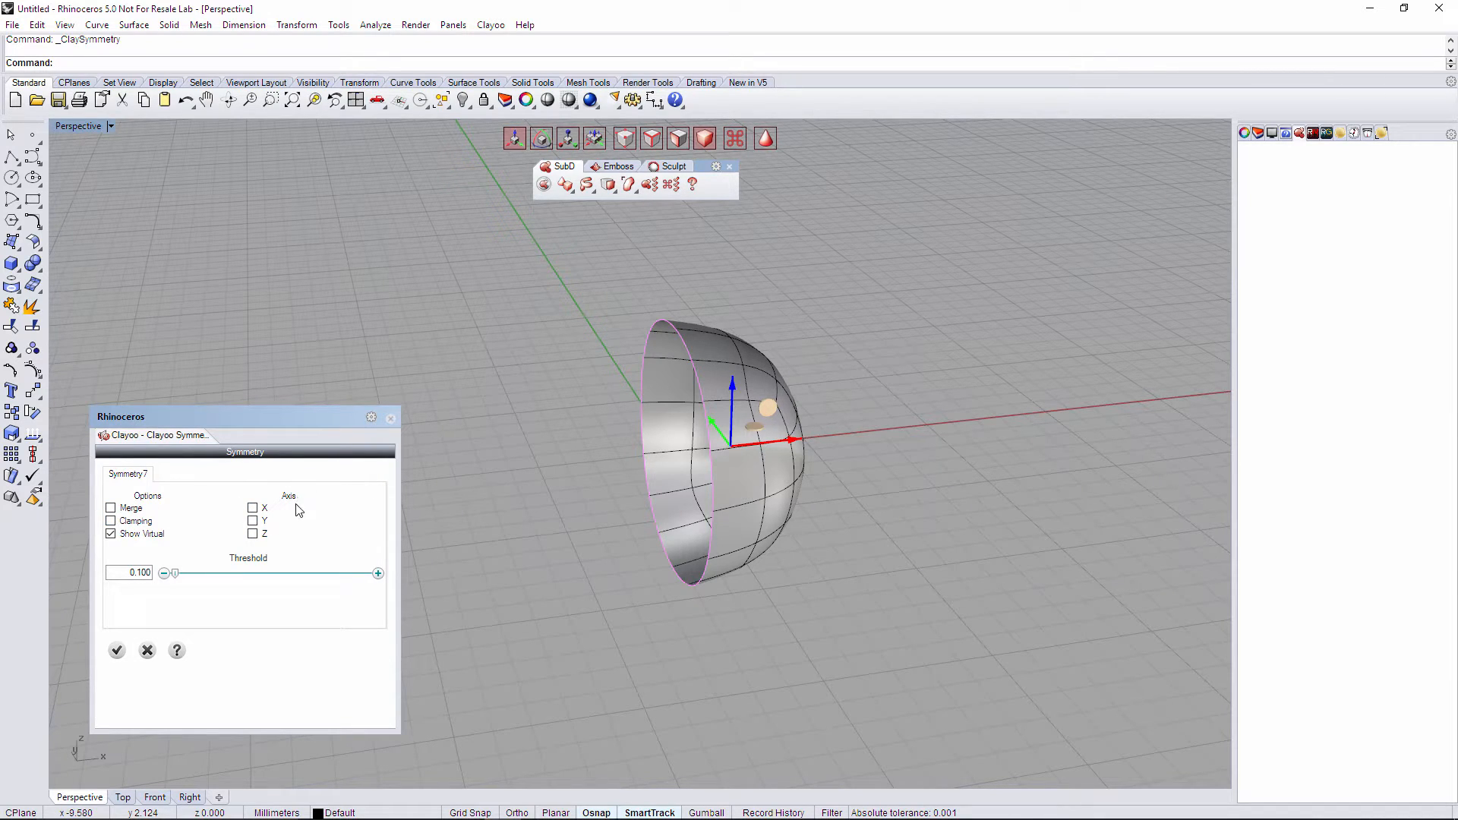
- Mirror the hemisphere across Axis X into a full virtual sphere and inspect the seam
{"action": "right_click_drag", "start_coordinate": [613, 408], "coordinate": [589, 424]}
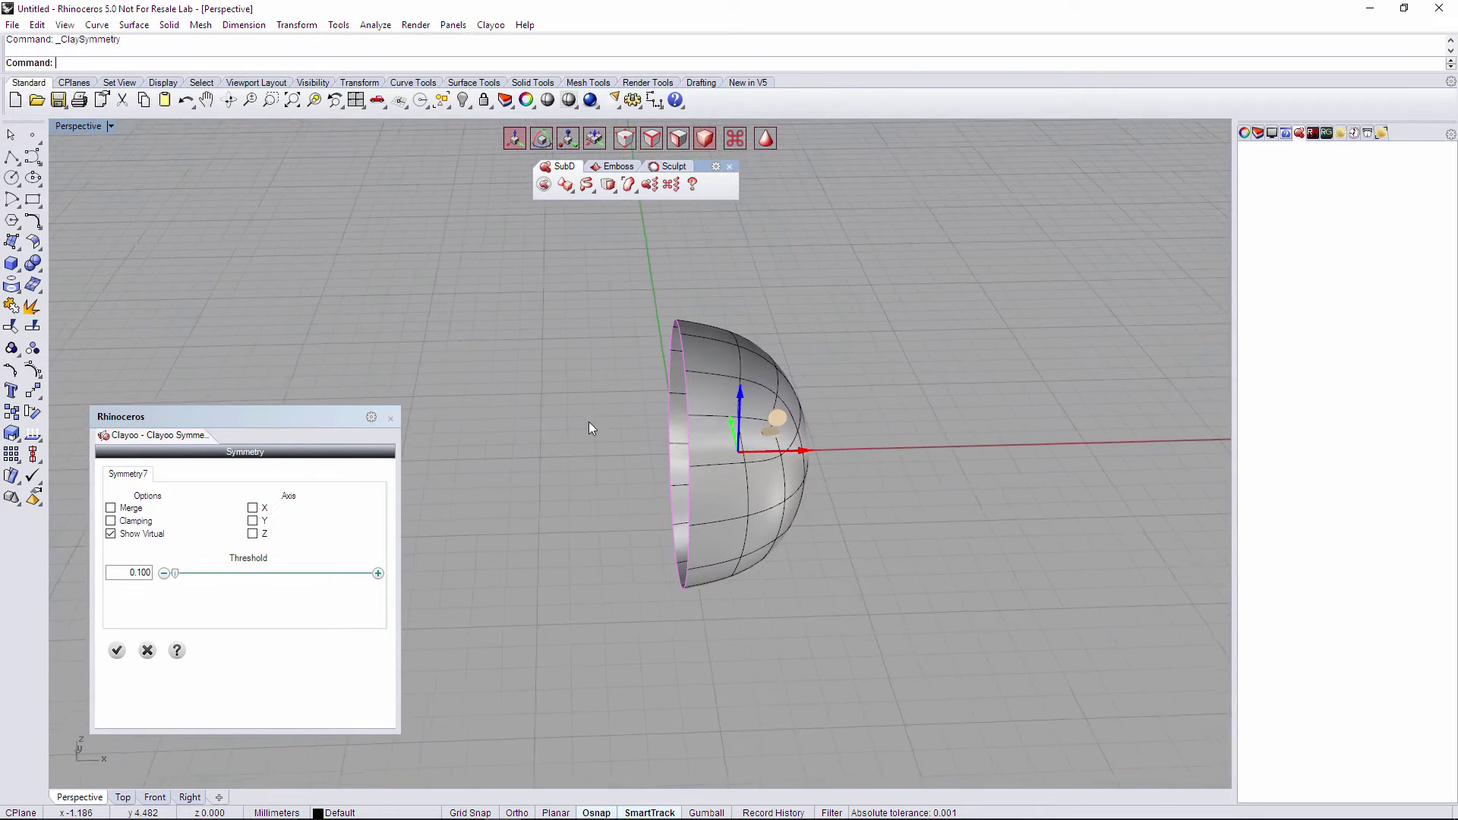
{"action": "left_click", "coordinate": [252, 510]}
{"action": "right_click_drag", "start_coordinate": [849, 472], "coordinate": [805, 457]}
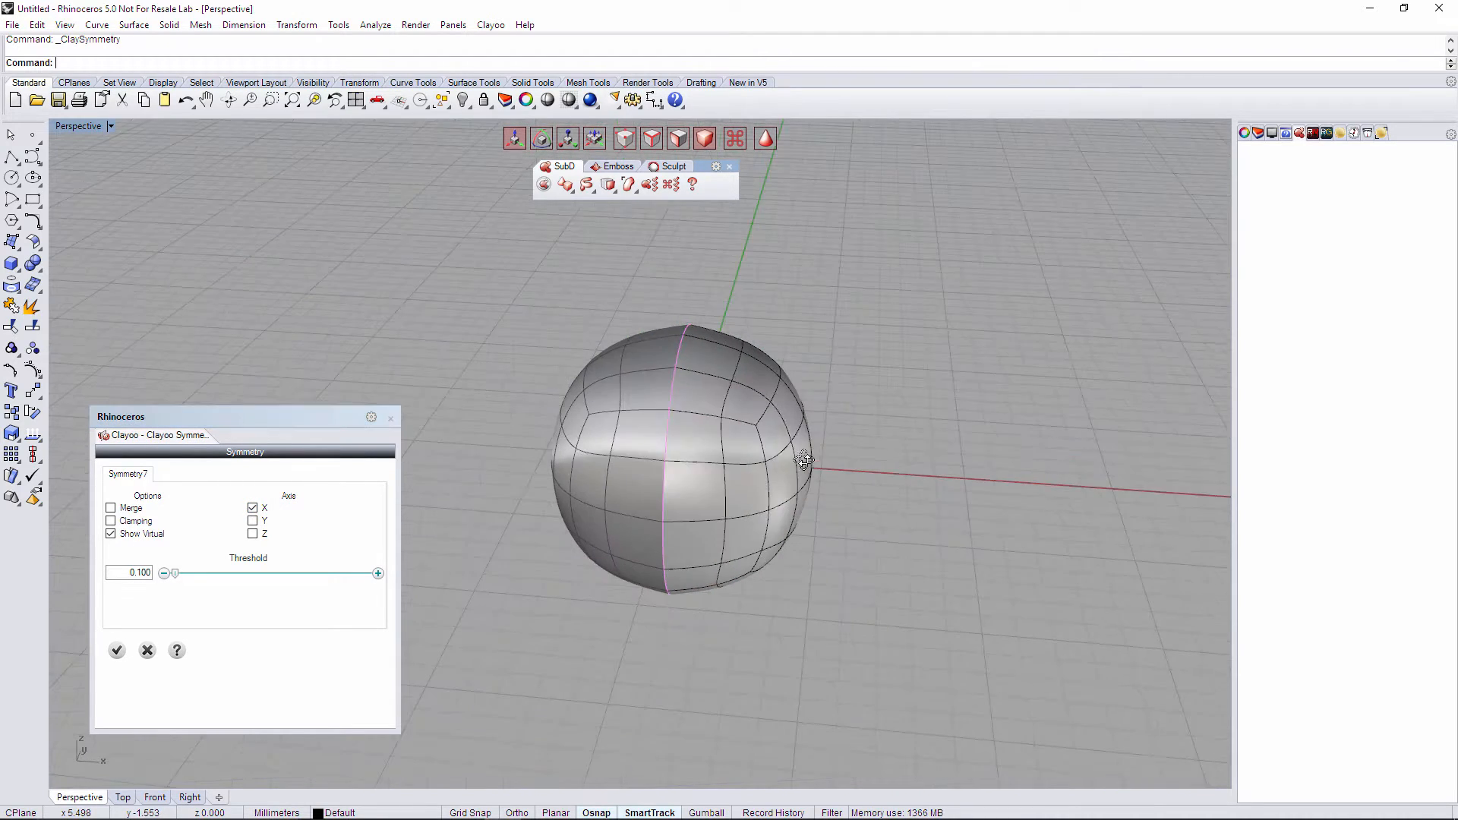
{"action": "right_click_drag", "start_coordinate": [668, 463], "coordinate": [627, 469]}
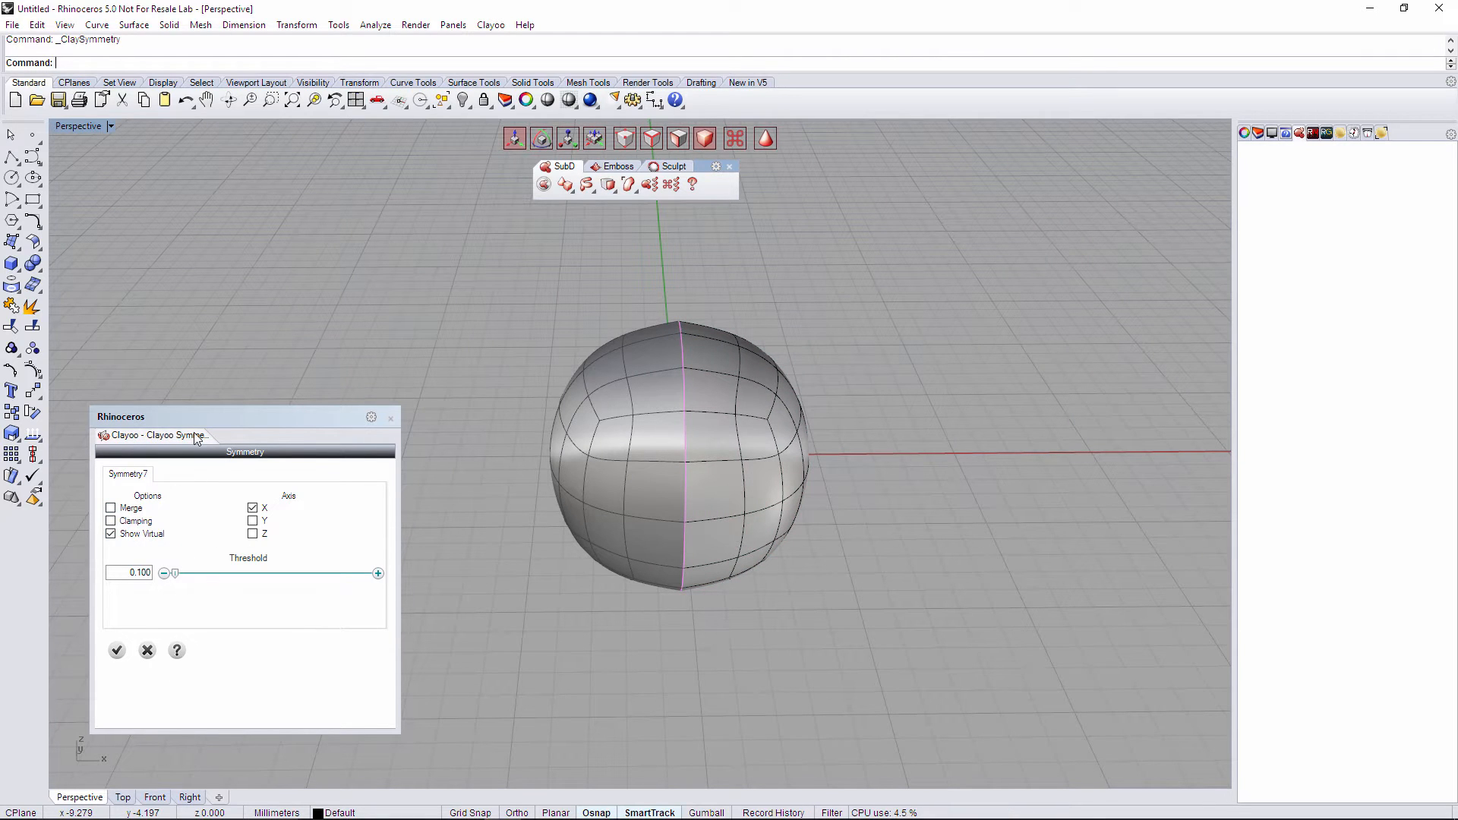
{"action": "right_click_drag", "start_coordinate": [565, 344], "coordinate": [821, 346]}
{"action": "mouse_move", "coordinate": [723, 569]}
{"action": "right_mouse_down"}
{"action": "mouse_move", "coordinate": [624, 567]}
{"action": "mouse_move", "coordinate": [935, 501]}
{"action": "mouse_move", "coordinate": [721, 444]}
{"action": "mouse_move", "coordinate": [696, 423]}
{"action": "right_mouse_up"}
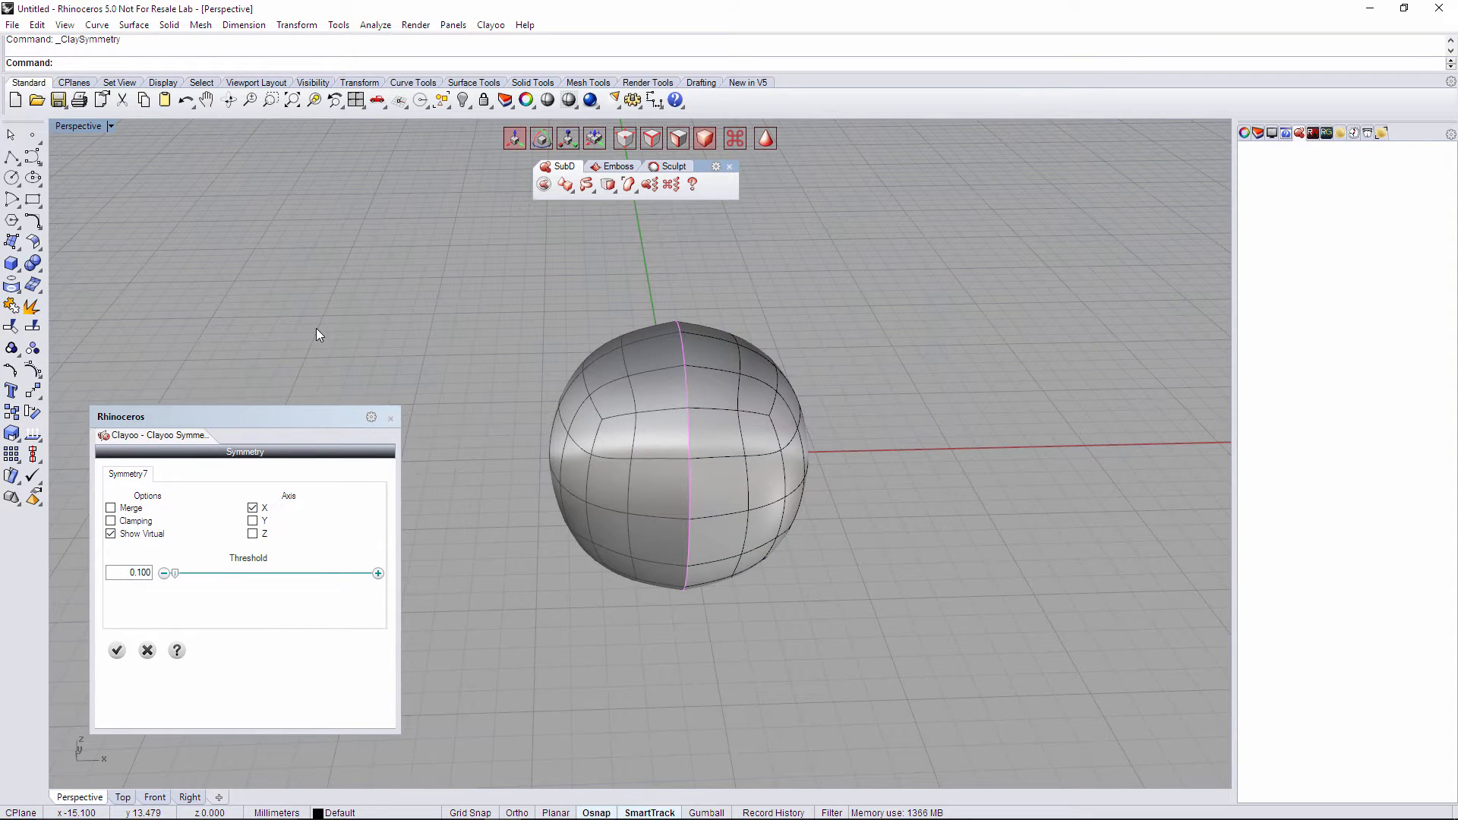
- Toggle Merge on to join the halves, then back off to restore the seam
{"action": "left_click", "coordinate": [132, 508]}
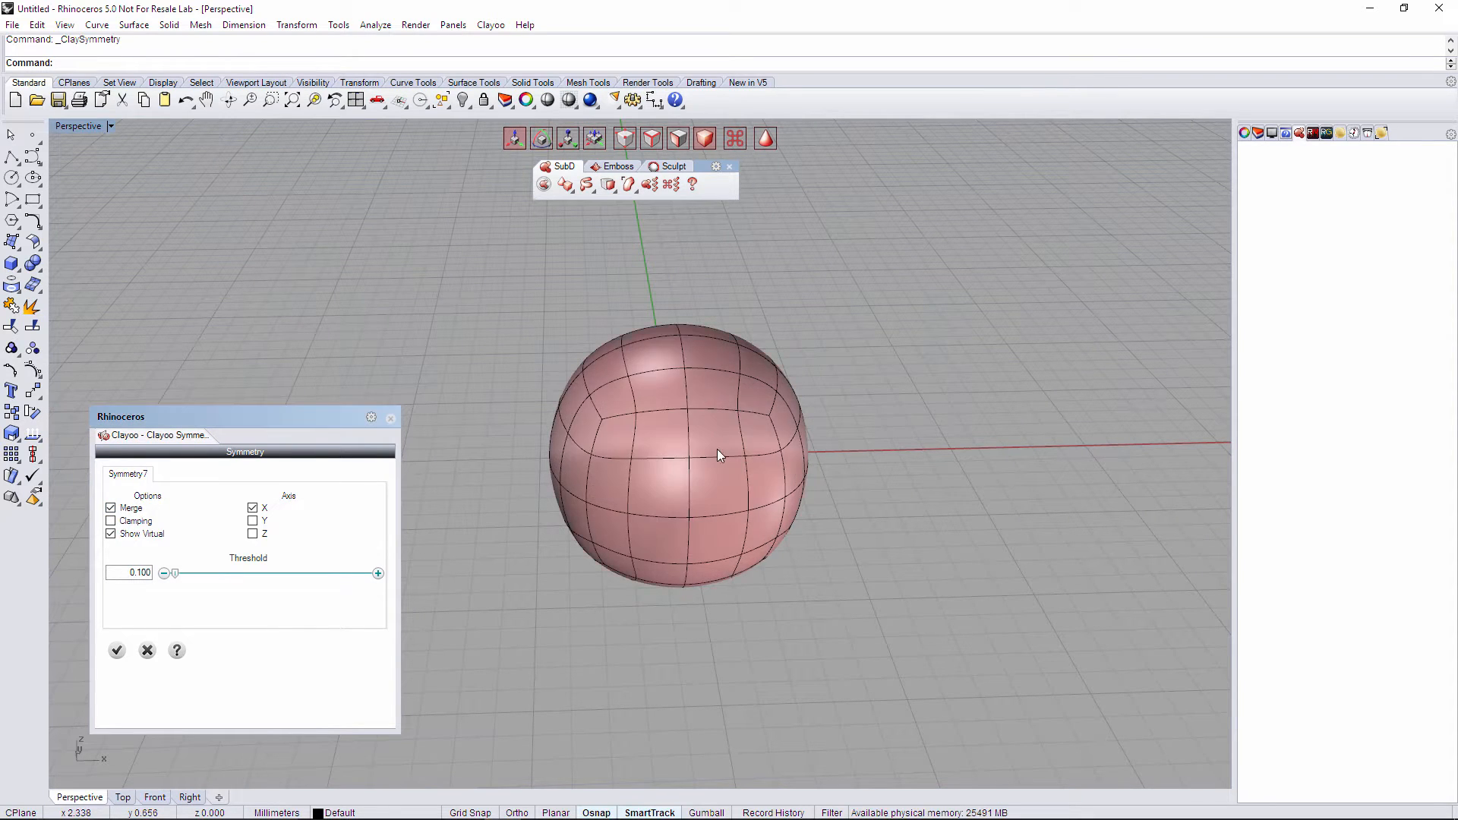
{"action": "right_click_drag", "start_coordinate": [699, 440], "coordinate": [694, 427]}
{"action": "left_click", "coordinate": [111, 508]}
{"action": "right_click_drag", "start_coordinate": [376, 294], "coordinate": [447, 319]}
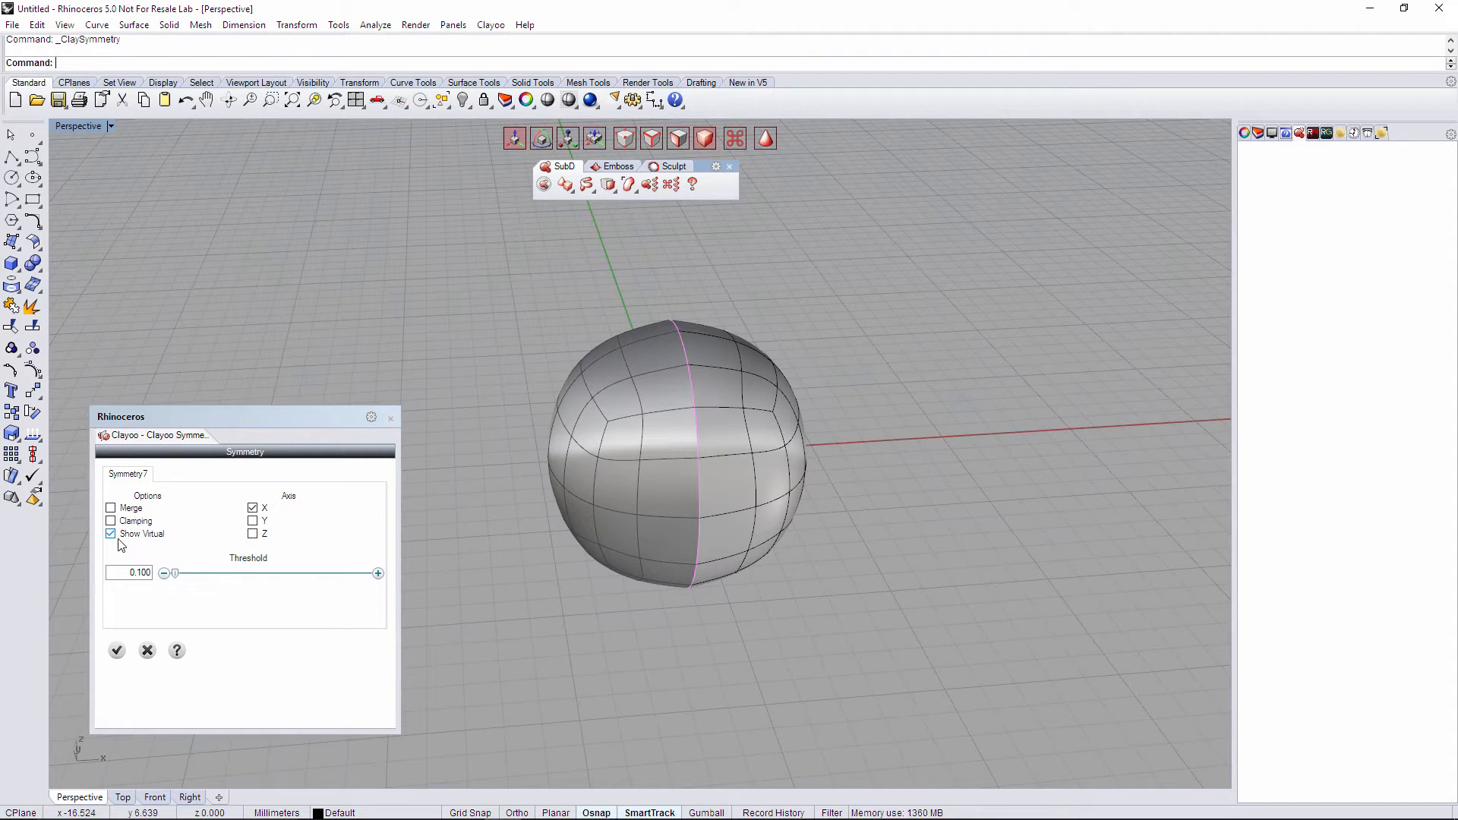
{"action": "right_click_drag", "start_coordinate": [554, 471], "coordinate": [619, 298]}
{"action": "left_click", "coordinate": [690, 365]}
{"action": "right_click_drag", "start_coordinate": [691, 365], "coordinate": [748, 441]}
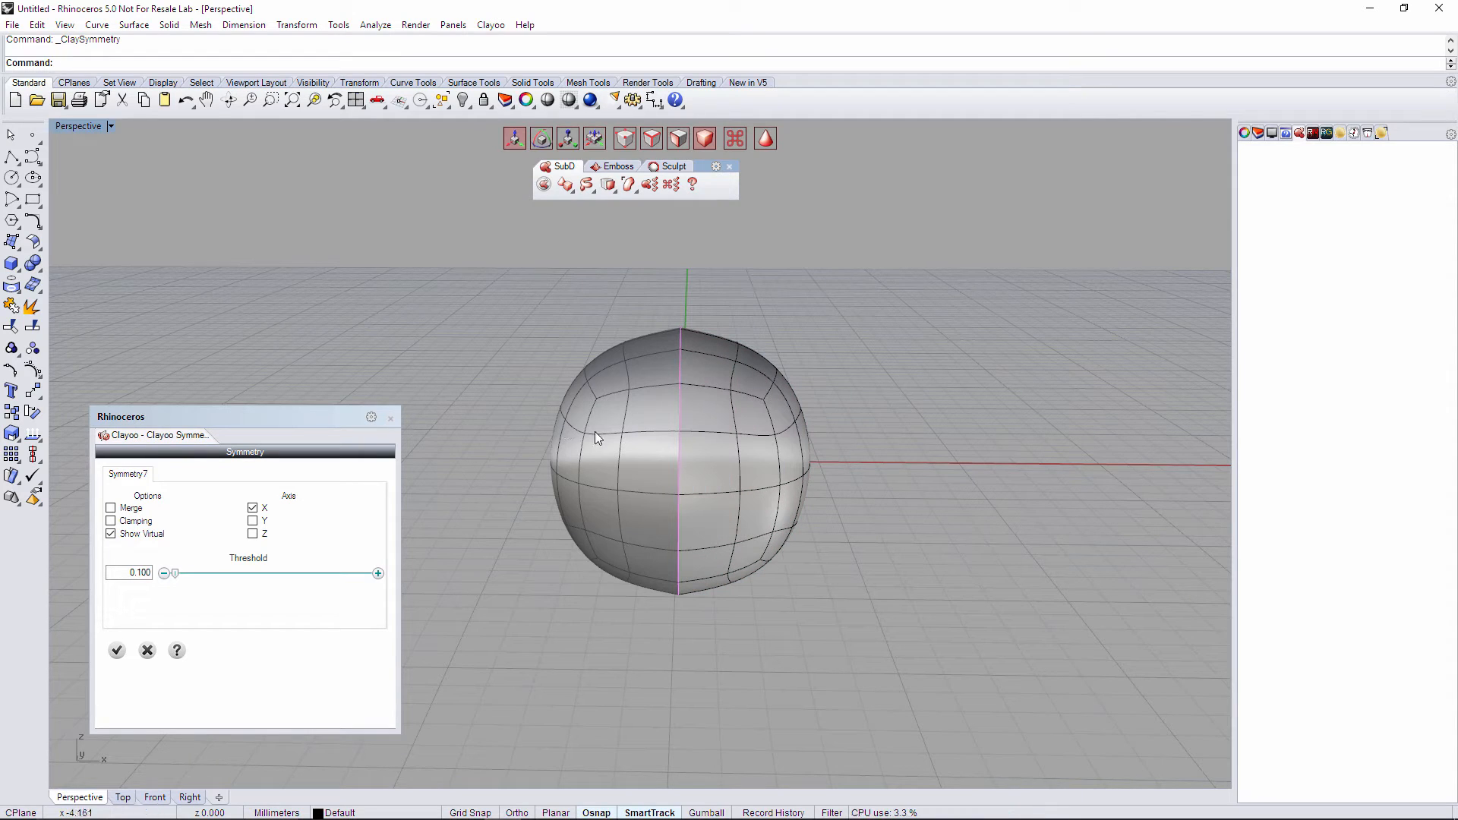
{"action": "right_click_drag", "start_coordinate": [623, 438], "coordinate": [634, 459]}
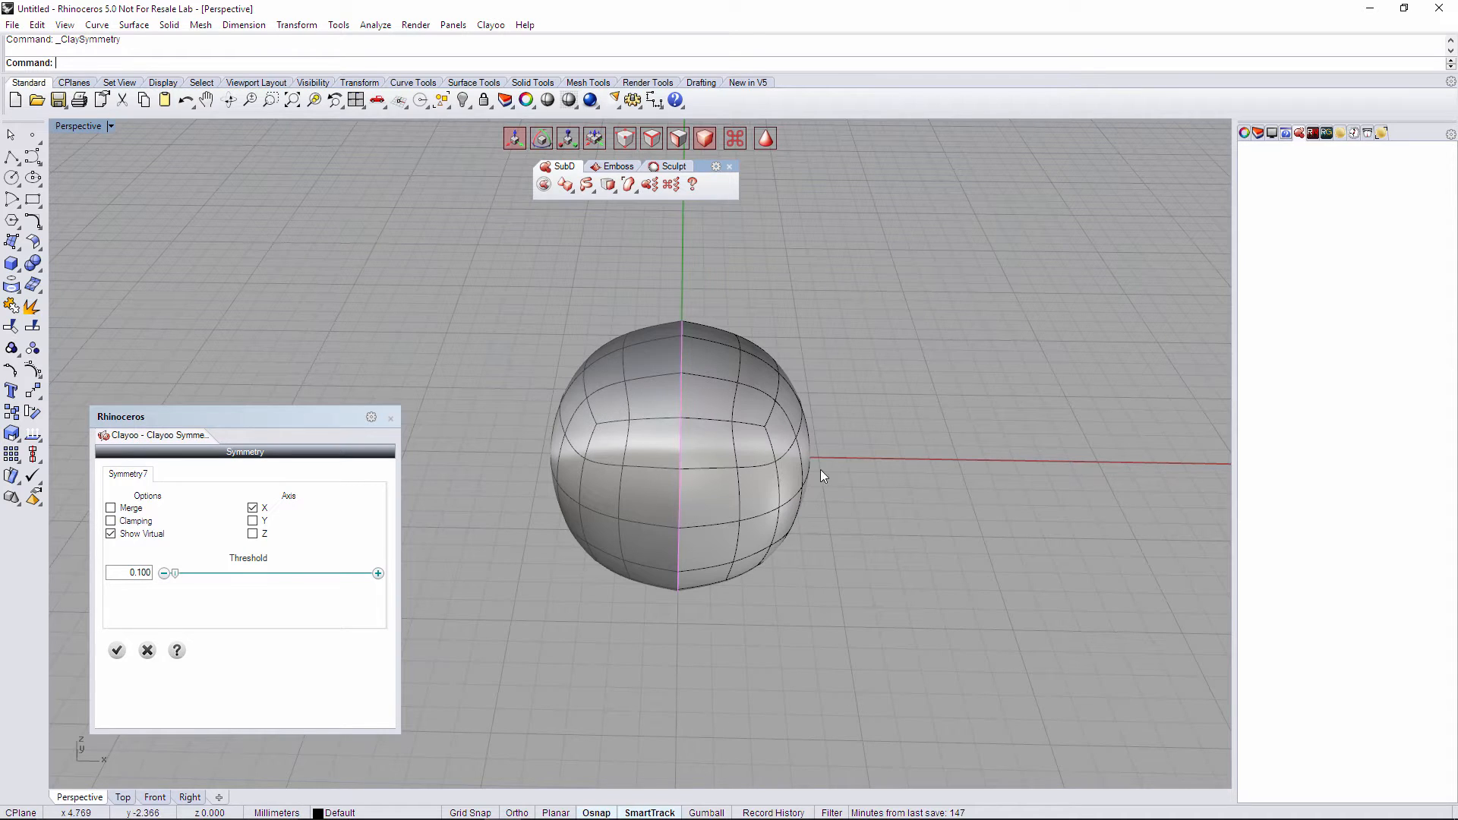
{"action": "right_click_drag", "start_coordinate": [752, 434], "coordinate": [689, 392]}
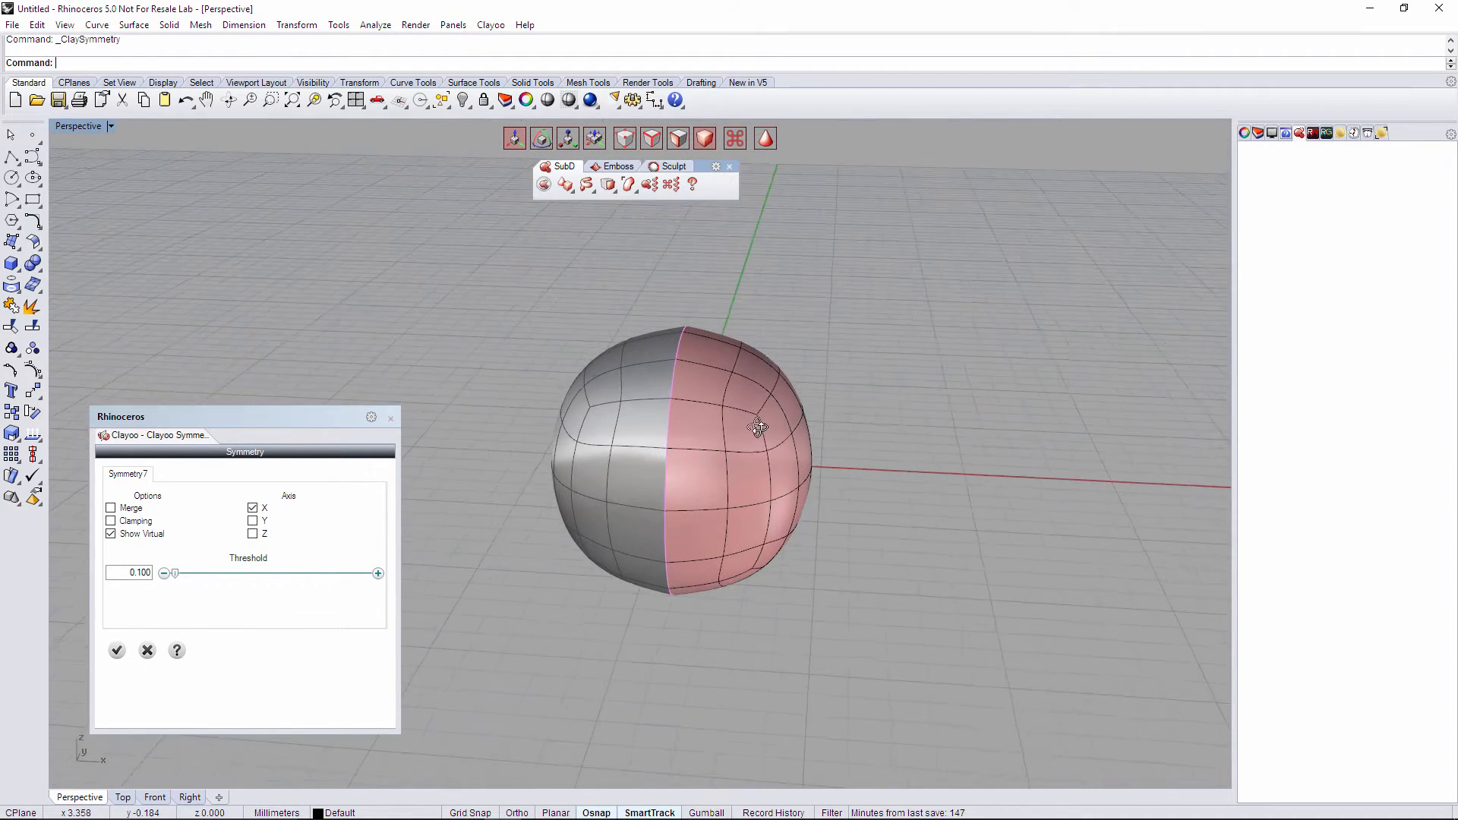
{"action": "left_click", "coordinate": [113, 536]}
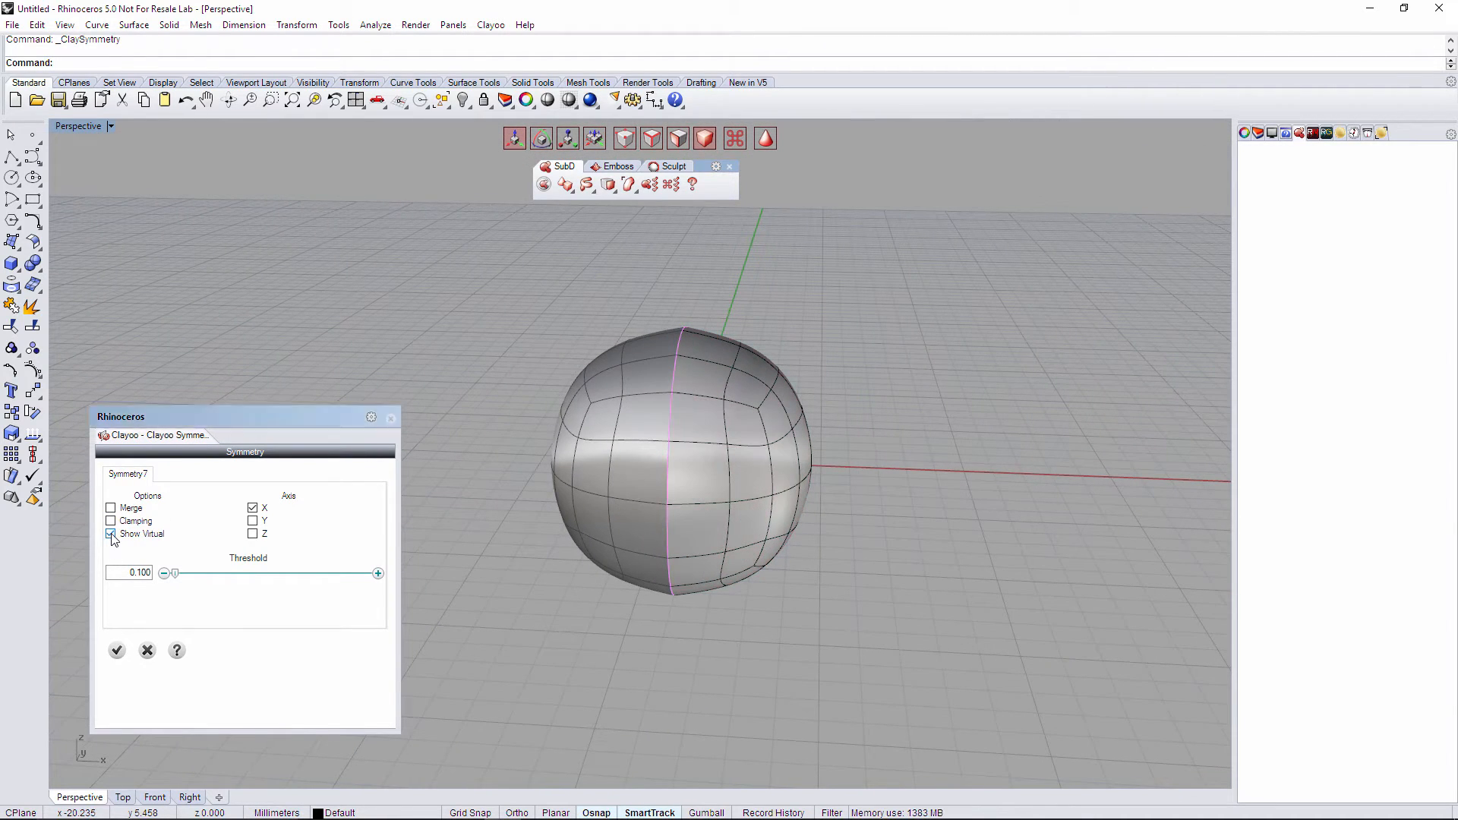
{"action": "mouse_move", "coordinate": [741, 456]}
{"action": "right_mouse_down"}
{"action": "mouse_move", "coordinate": [684, 423]}
{"action": "mouse_move", "coordinate": [602, 326]}
{"action": "mouse_move", "coordinate": [729, 375]}
{"action": "right_mouse_up"}
{"action": "left_click", "coordinate": [753, 390]}
{"action": "right_click_drag", "start_coordinate": [791, 445], "coordinate": [753, 392]}
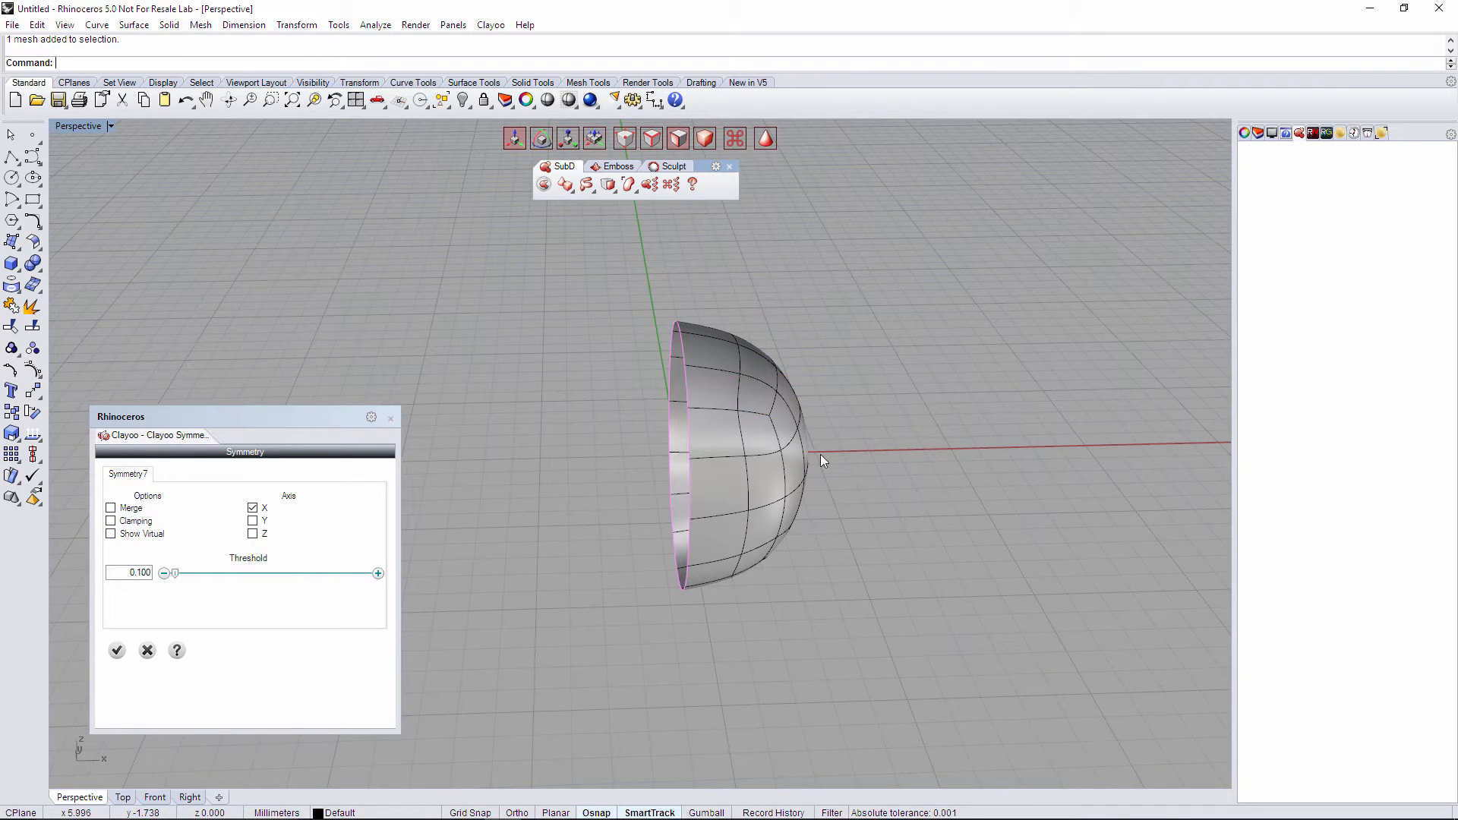
{"action": "left_click", "coordinate": [139, 538]}
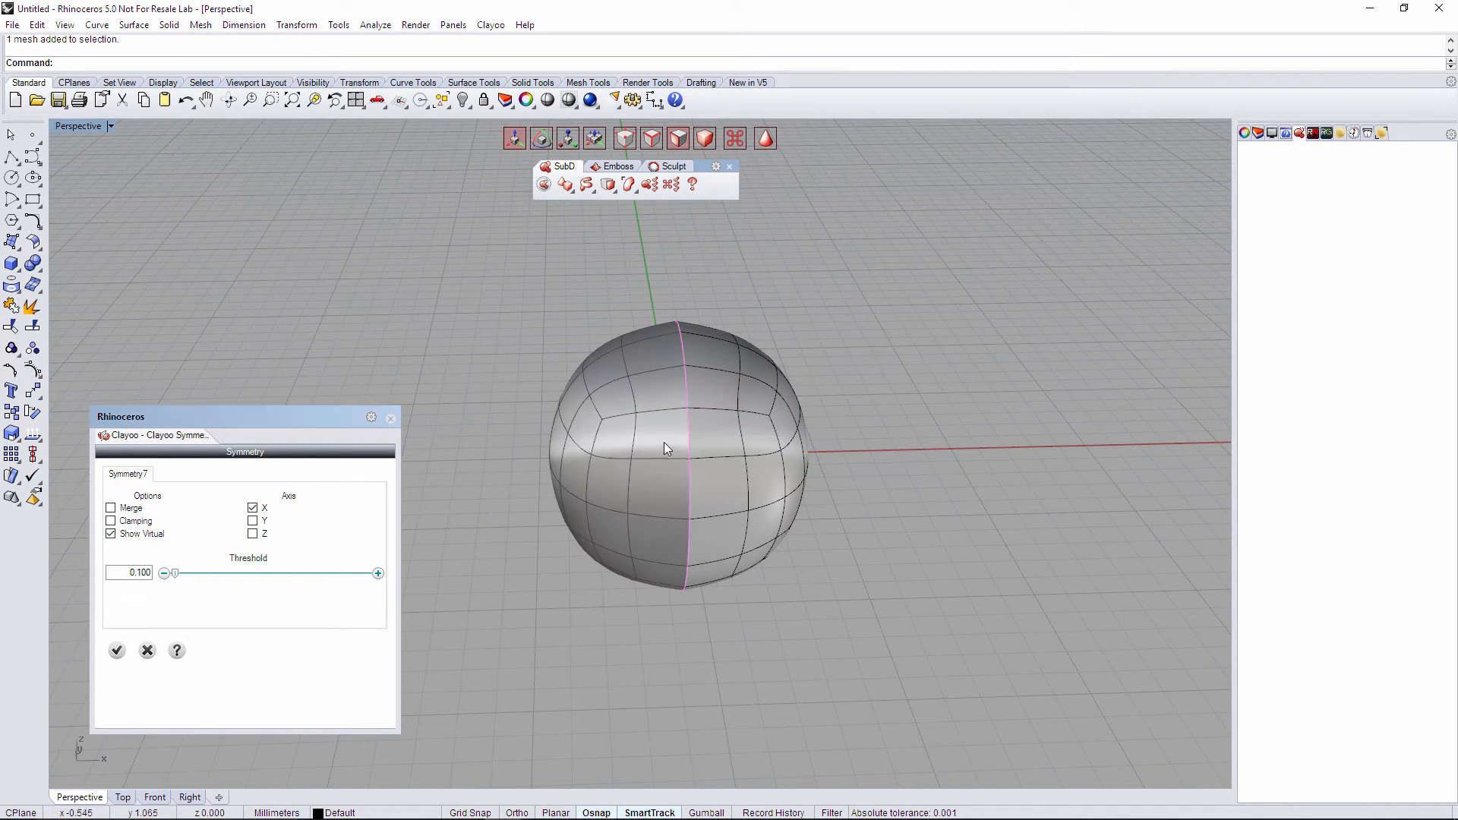
{"action": "right_click_drag", "start_coordinate": [663, 442], "coordinate": [635, 426]}
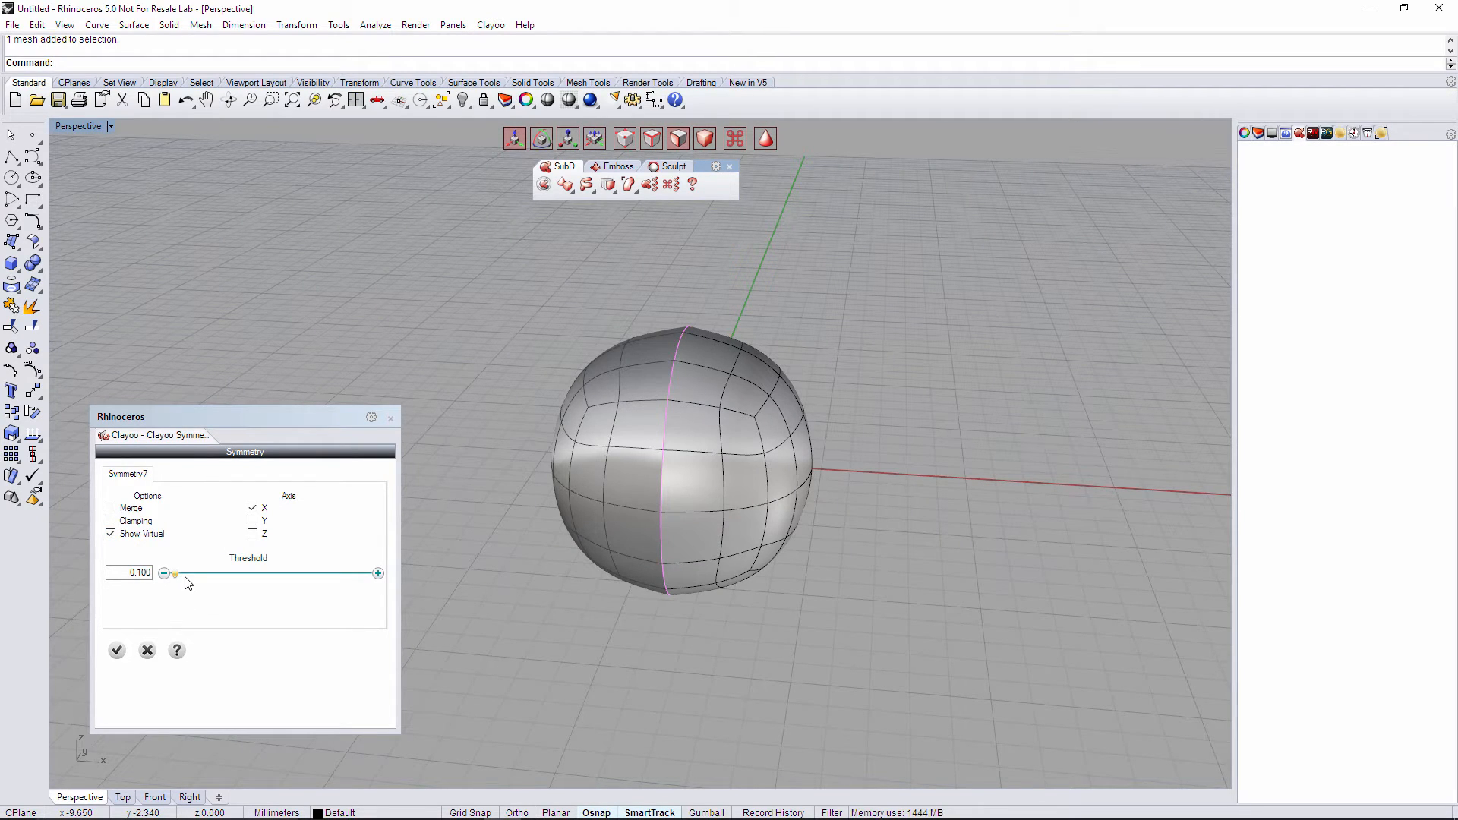
- Move the real right half outward along X with the gumball, opening a gap at the seam
{"action": "left_click", "coordinate": [769, 373]}
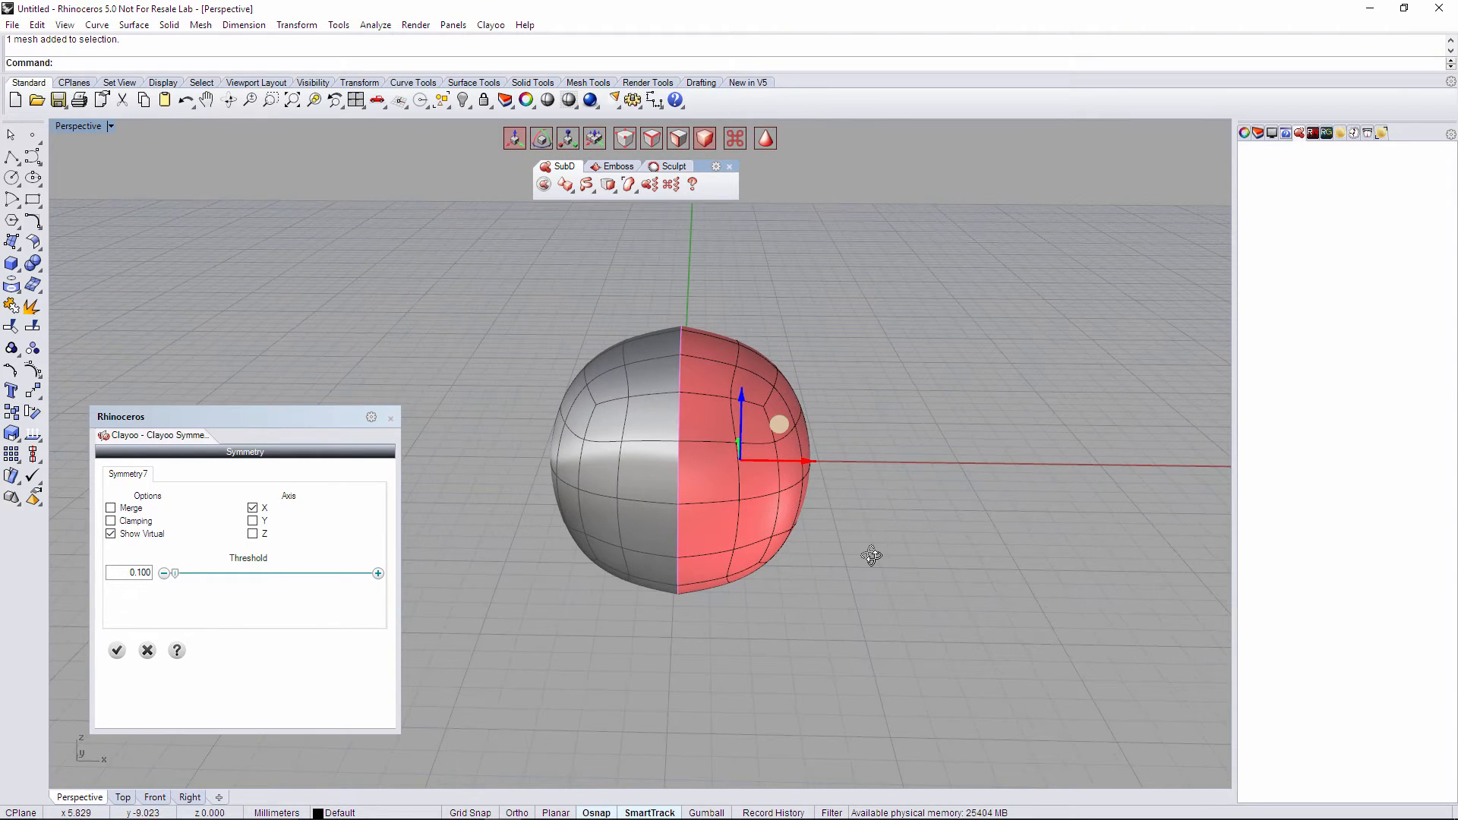
{"action": "left_click", "coordinate": [803, 459]}
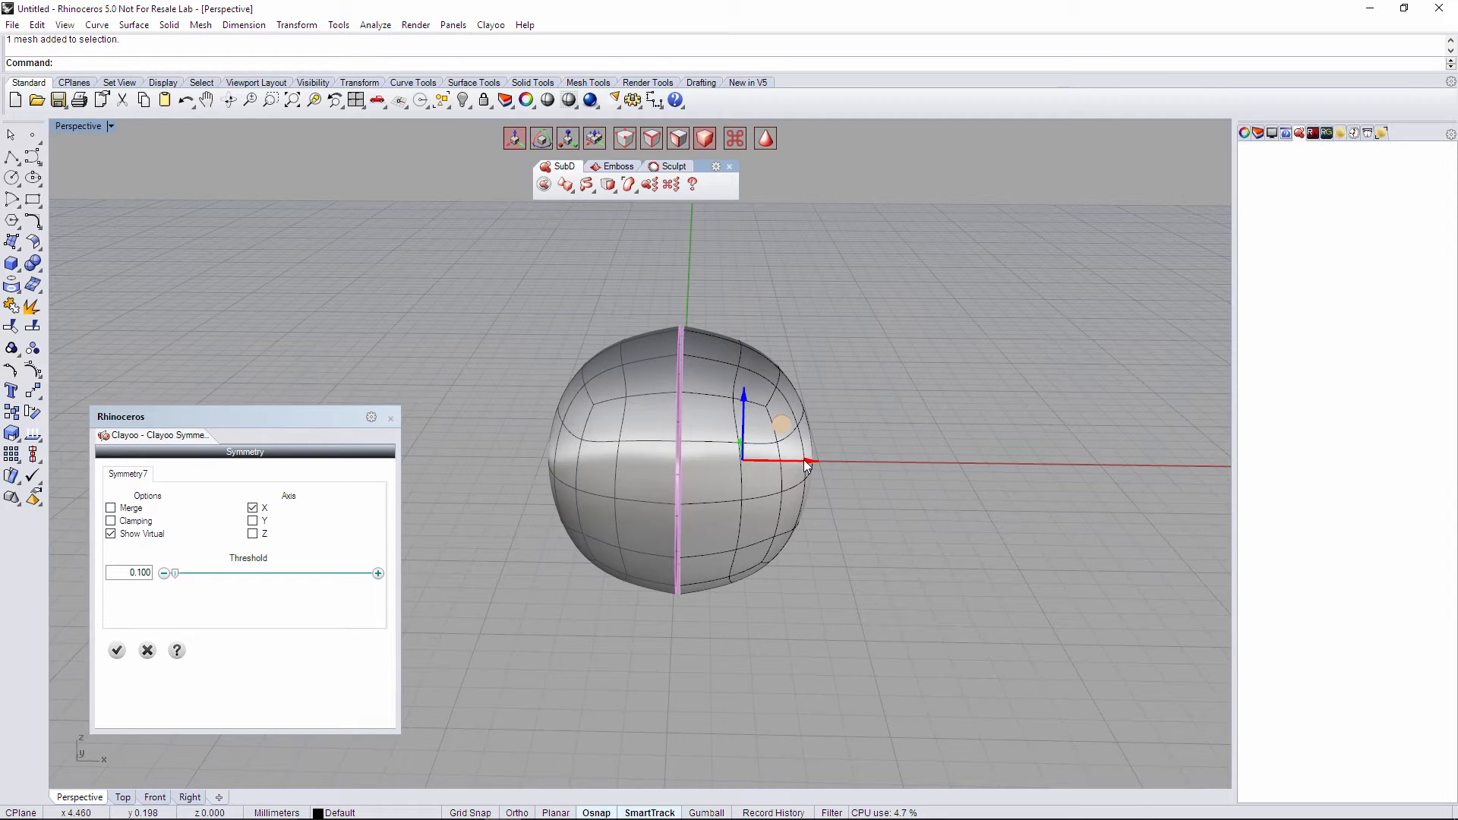
{"action": "left_click", "coordinate": [735, 395]}
{"action": "scroll", "coordinate": [690, 422], "scroll_direction": "up", "scroll_amount": 3}
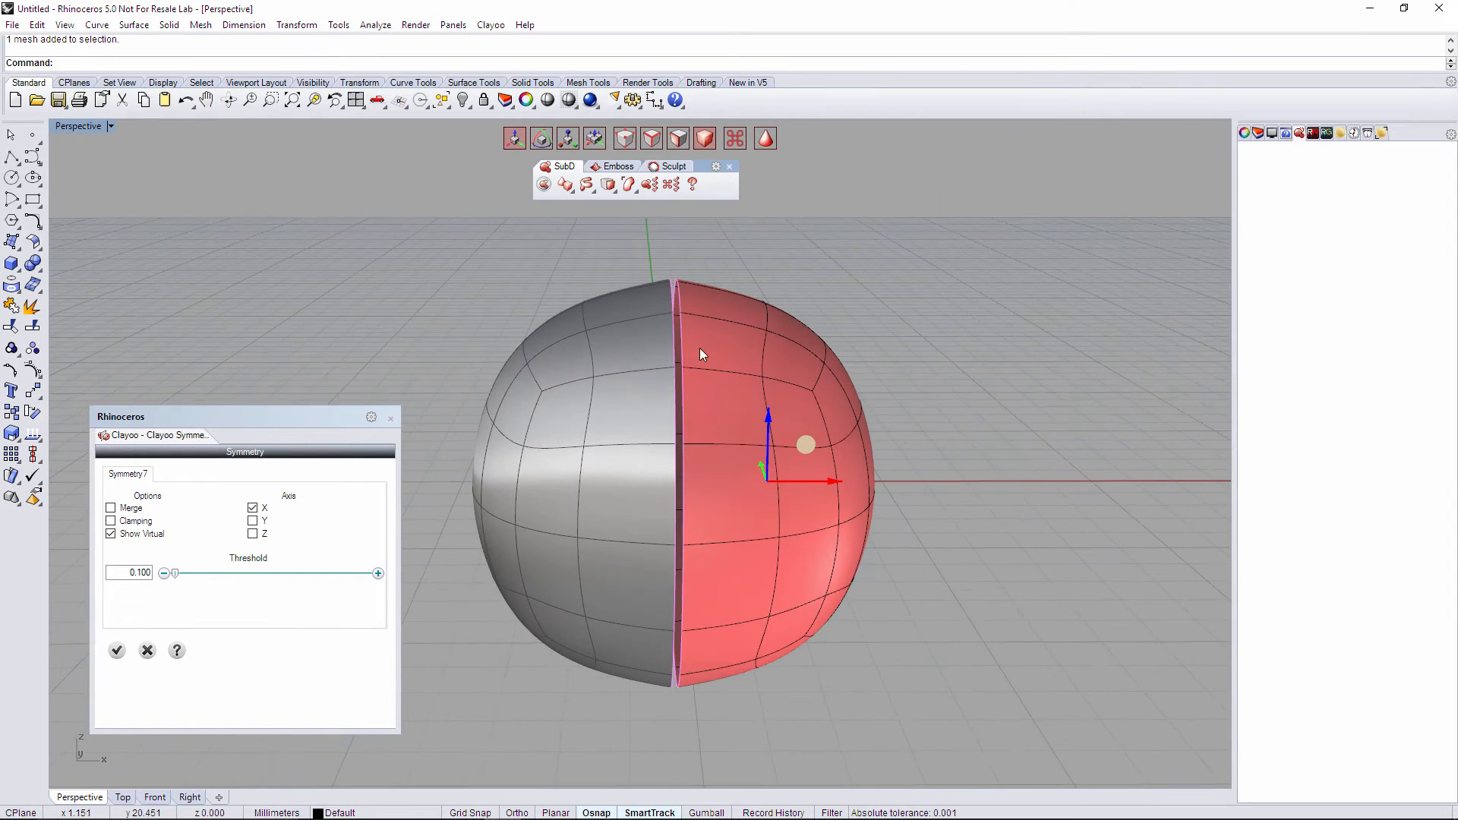
{"action": "right_click_drag", "start_coordinate": [699, 348], "coordinate": [687, 347]}
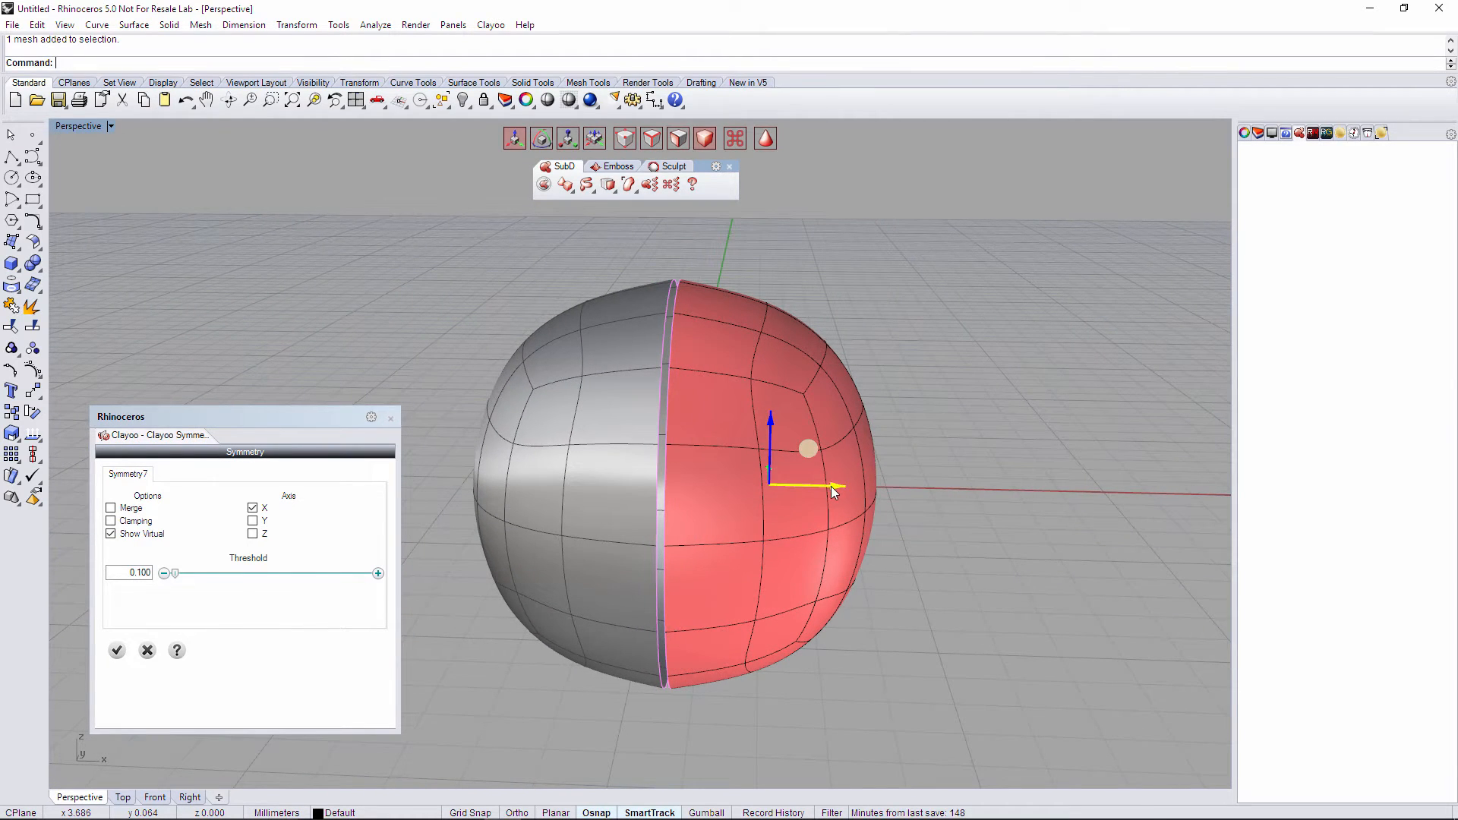
{"action": "left_click_drag", "start_coordinate": [831, 486], "coordinate": [857, 487]}
{"action": "right_click_drag", "start_coordinate": [843, 501], "coordinate": [776, 552]}
{"action": "key", "text": "Escape"}
- Turn Merge on and inspect the still-separated halves
{"action": "left_click", "coordinate": [111, 509]}
{"action": "left_click", "coordinate": [656, 299]}
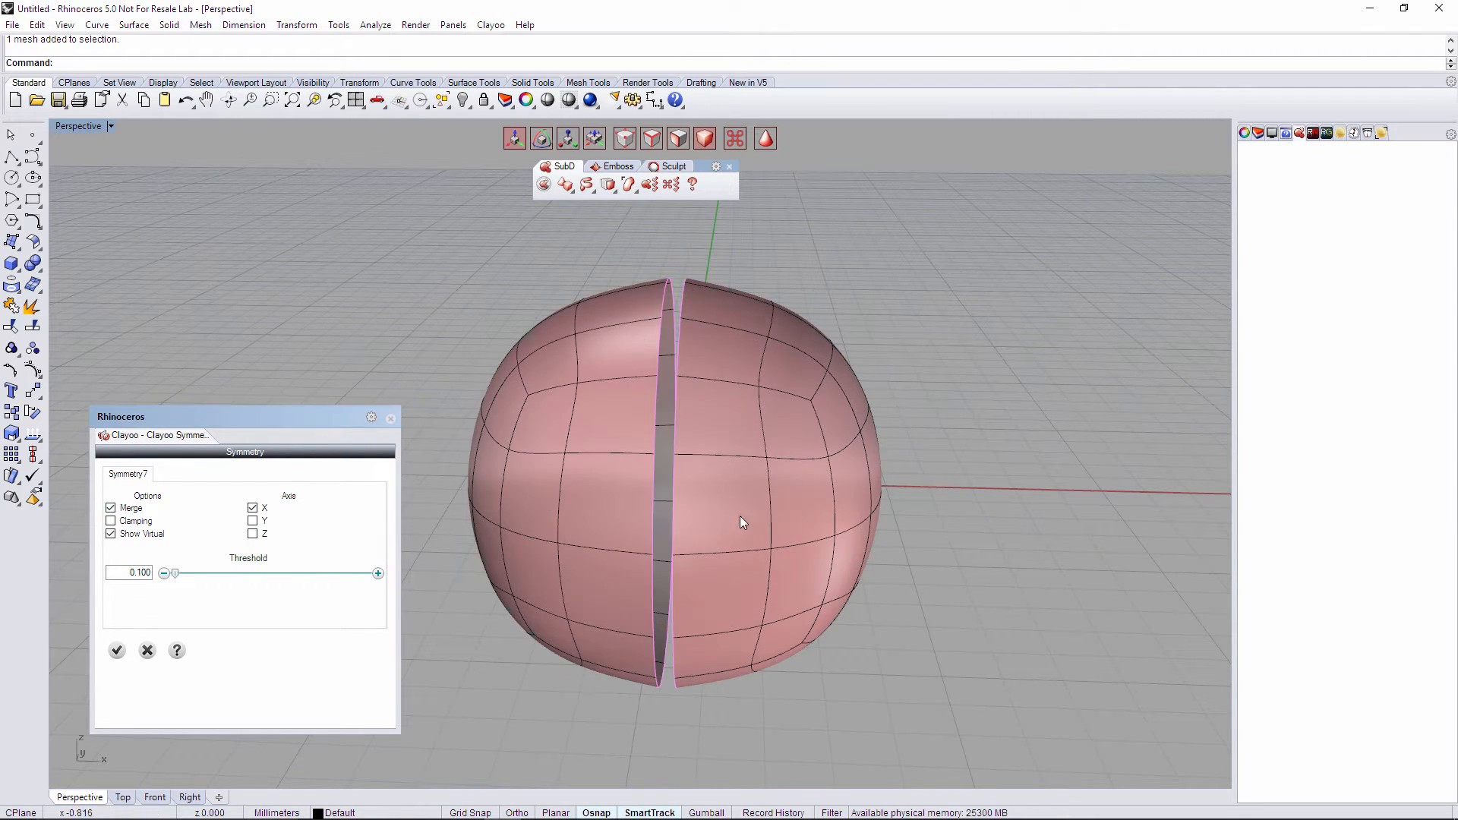
{"action": "right_click_drag", "start_coordinate": [734, 564], "coordinate": [708, 202]}
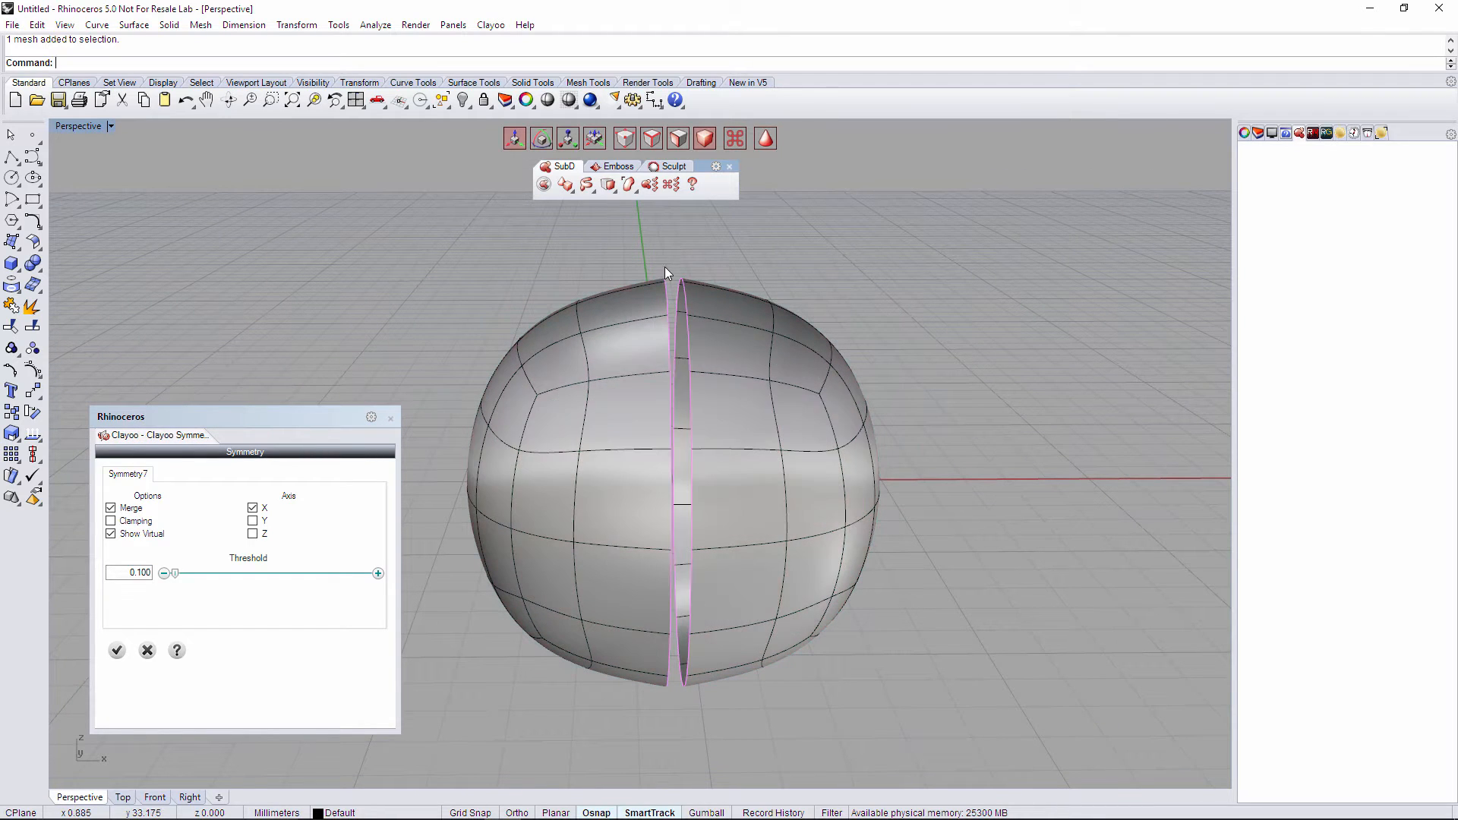
{"action": "right_click_drag", "start_coordinate": [675, 275], "coordinate": [675, 286]}
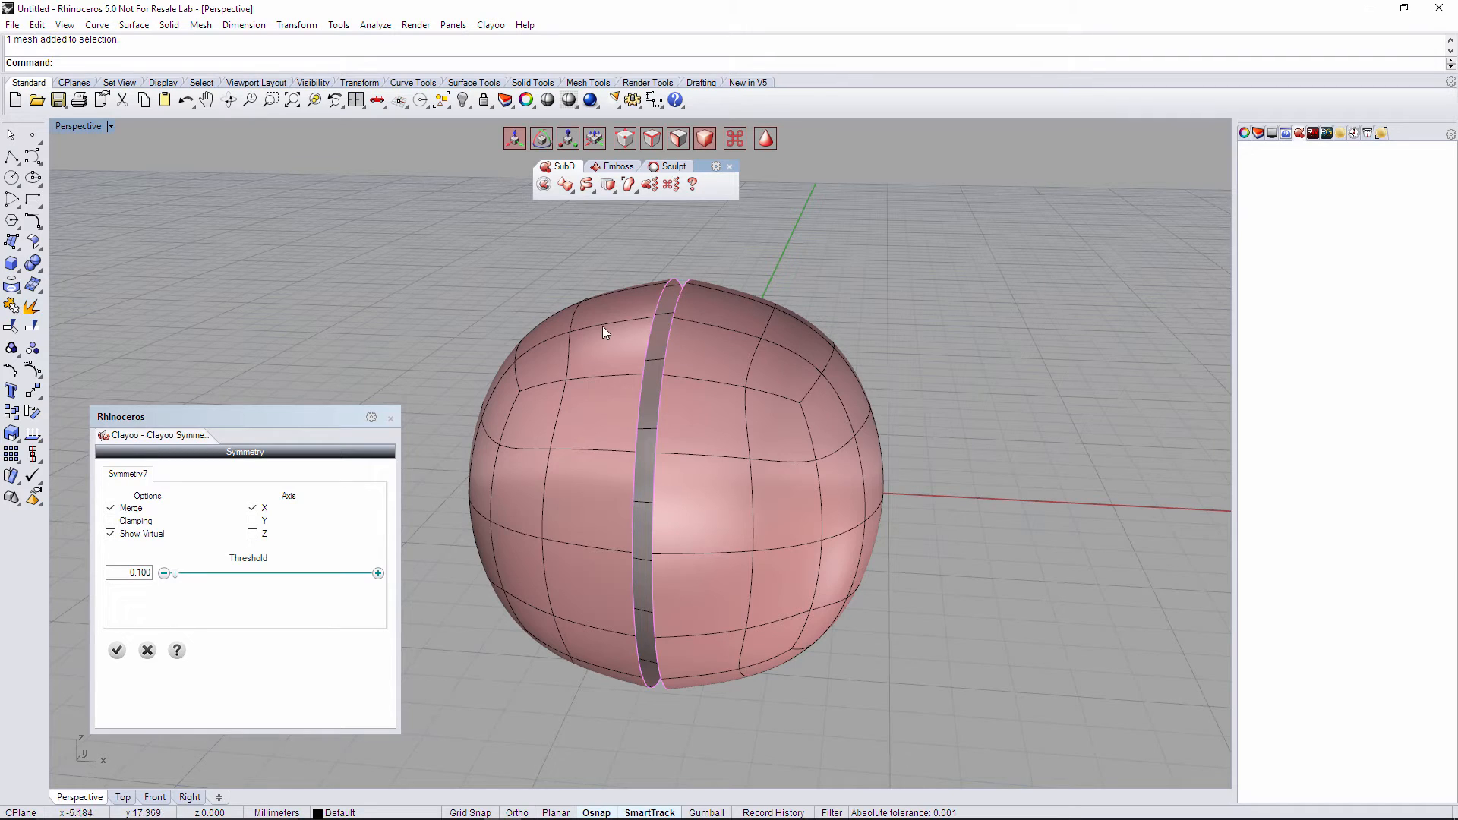
{"action": "key", "text": "Escape"}
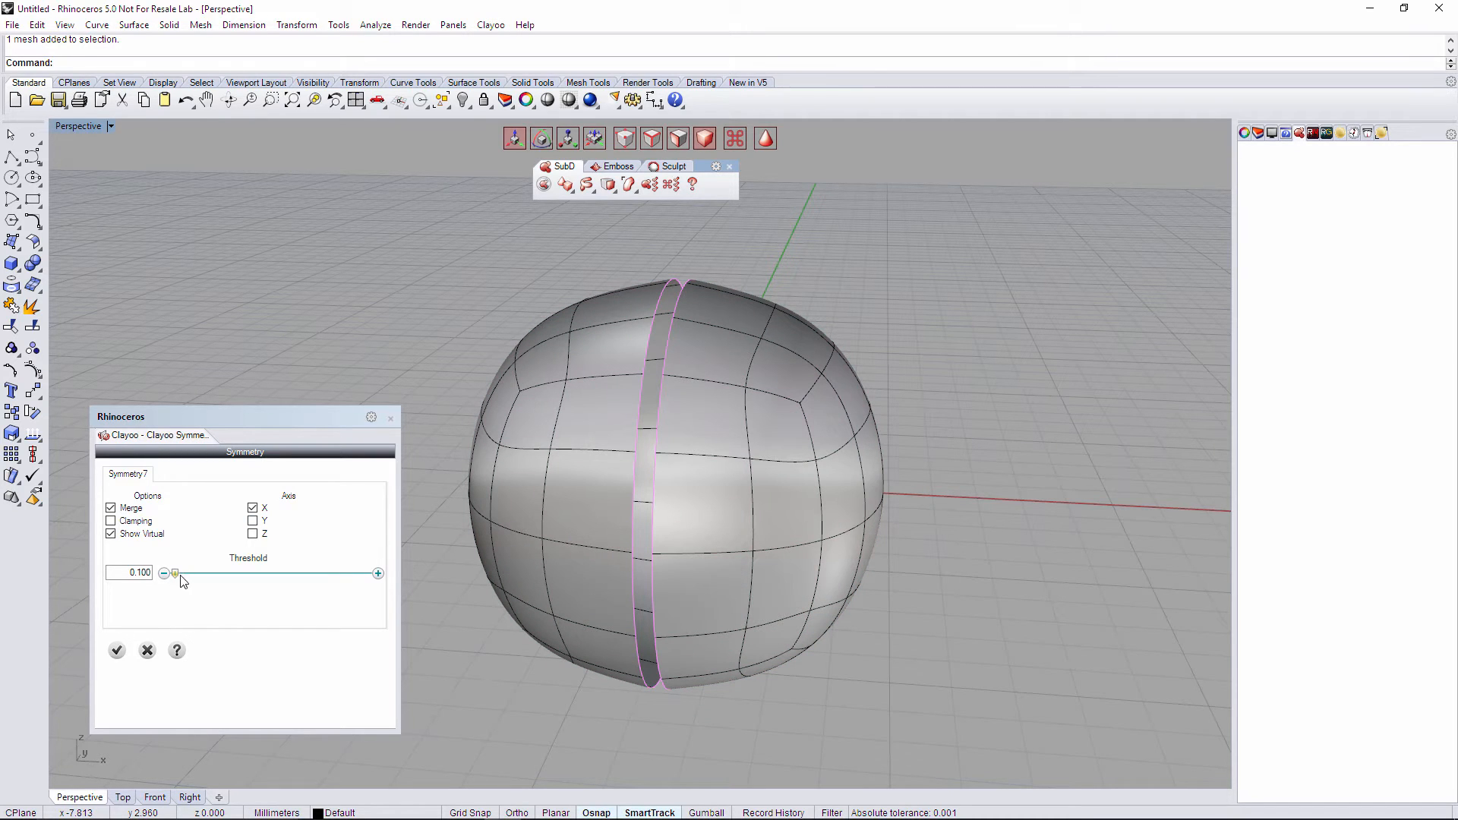
- Raise the merge Threshold from 0.100 to 0.274 so the seam closes, and inspect the sphere
{"action": "left_click_drag", "start_coordinate": [184, 577], "coordinate": [195, 577]}
{"action": "left_click", "coordinate": [591, 552]}
{"action": "left_click", "coordinate": [659, 279]}
{"action": "left_click", "coordinate": [652, 384]}
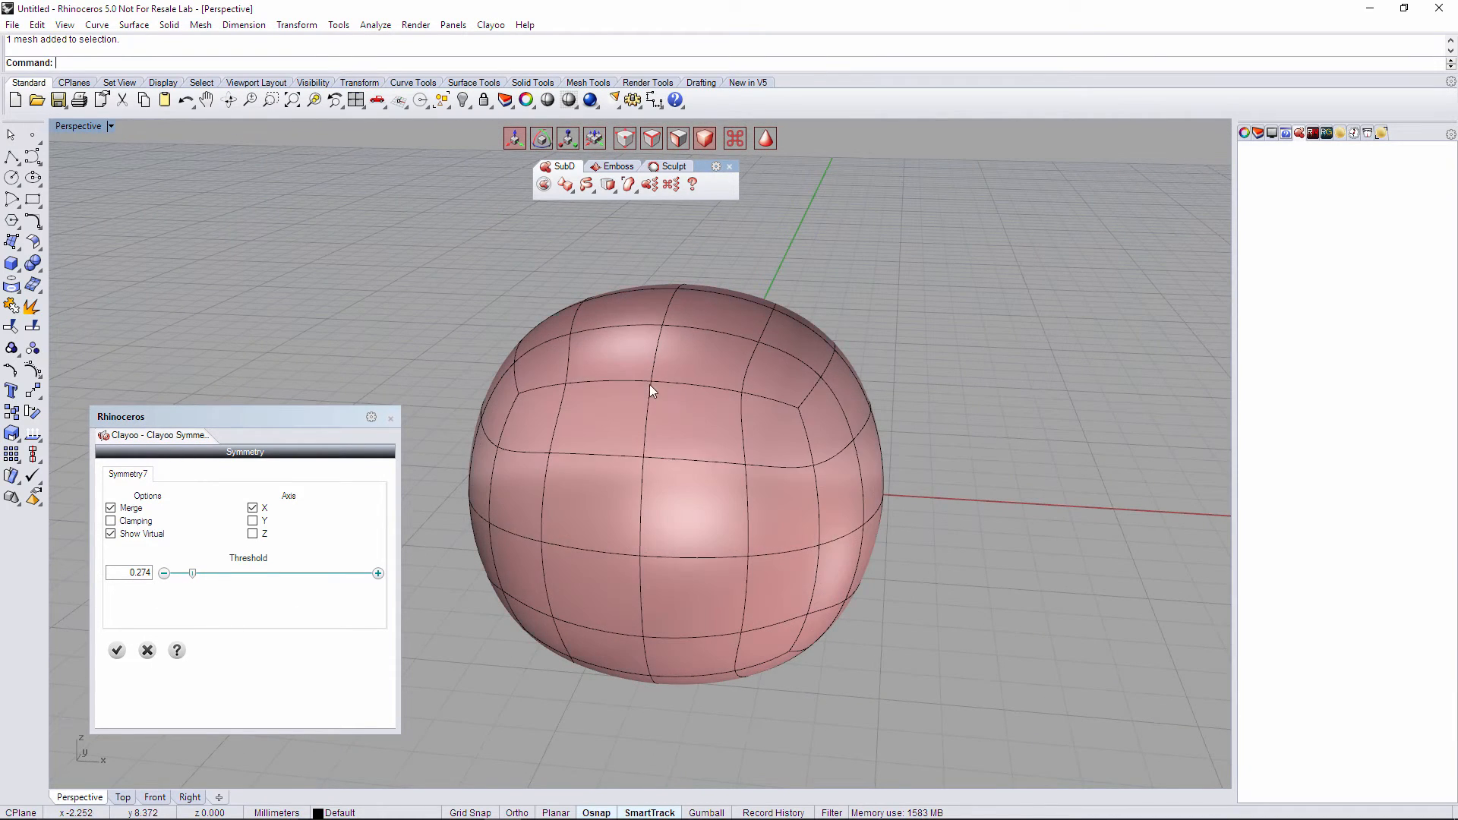
{"action": "right_click_drag", "start_coordinate": [646, 279], "coordinate": [654, 296]}
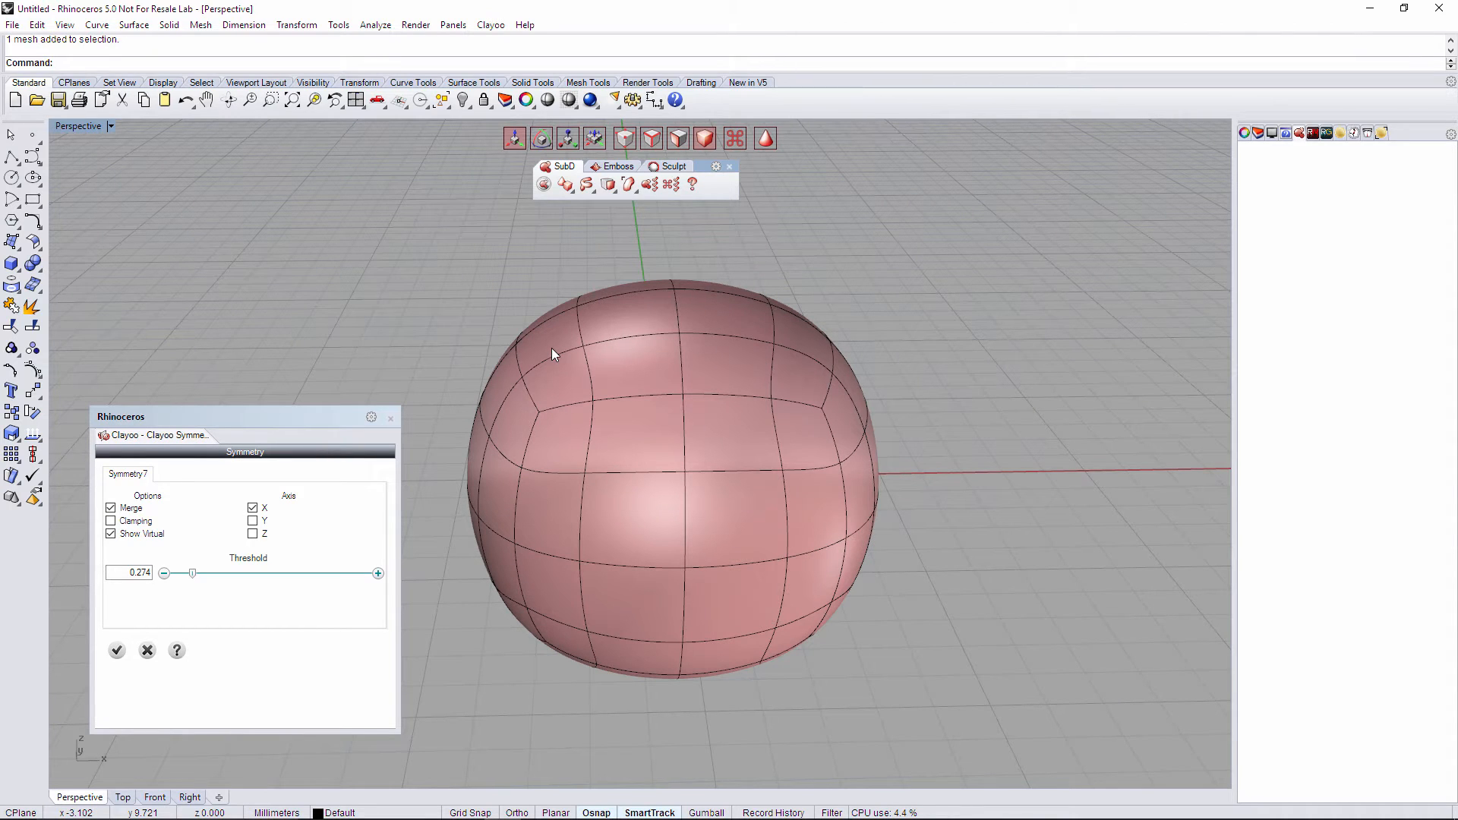
{"action": "mouse_move", "coordinate": [572, 344]}
{"action": "right_mouse_down"}
{"action": "mouse_move", "coordinate": [669, 335]}
{"action": "mouse_move", "coordinate": [653, 341]}
{"action": "right_mouse_up"}
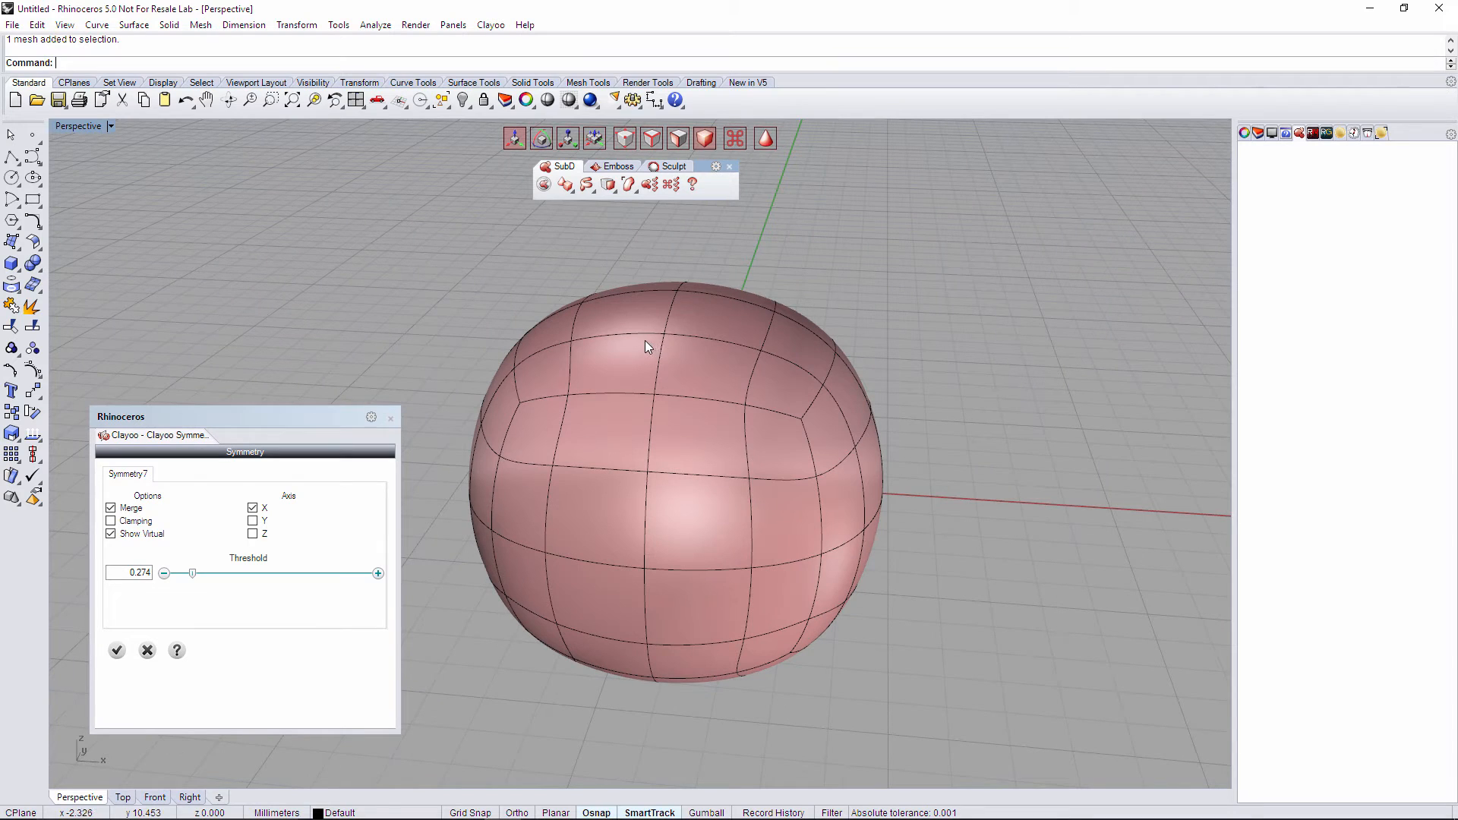
{"action": "left_click", "coordinate": [328, 354]}
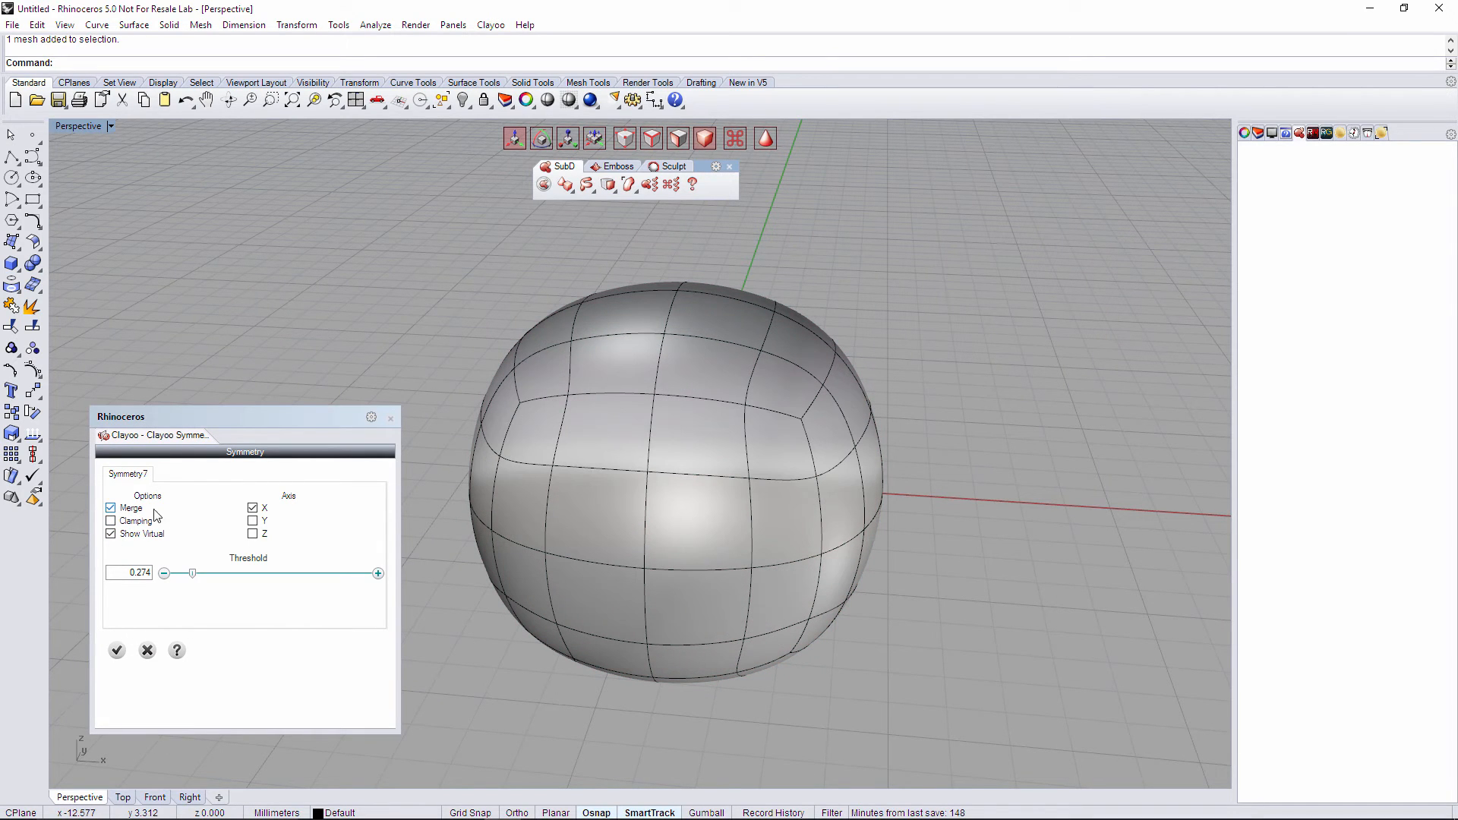
- Turn Merge off and select the real right half of the sphere
{"action": "left_click", "coordinate": [130, 512]}
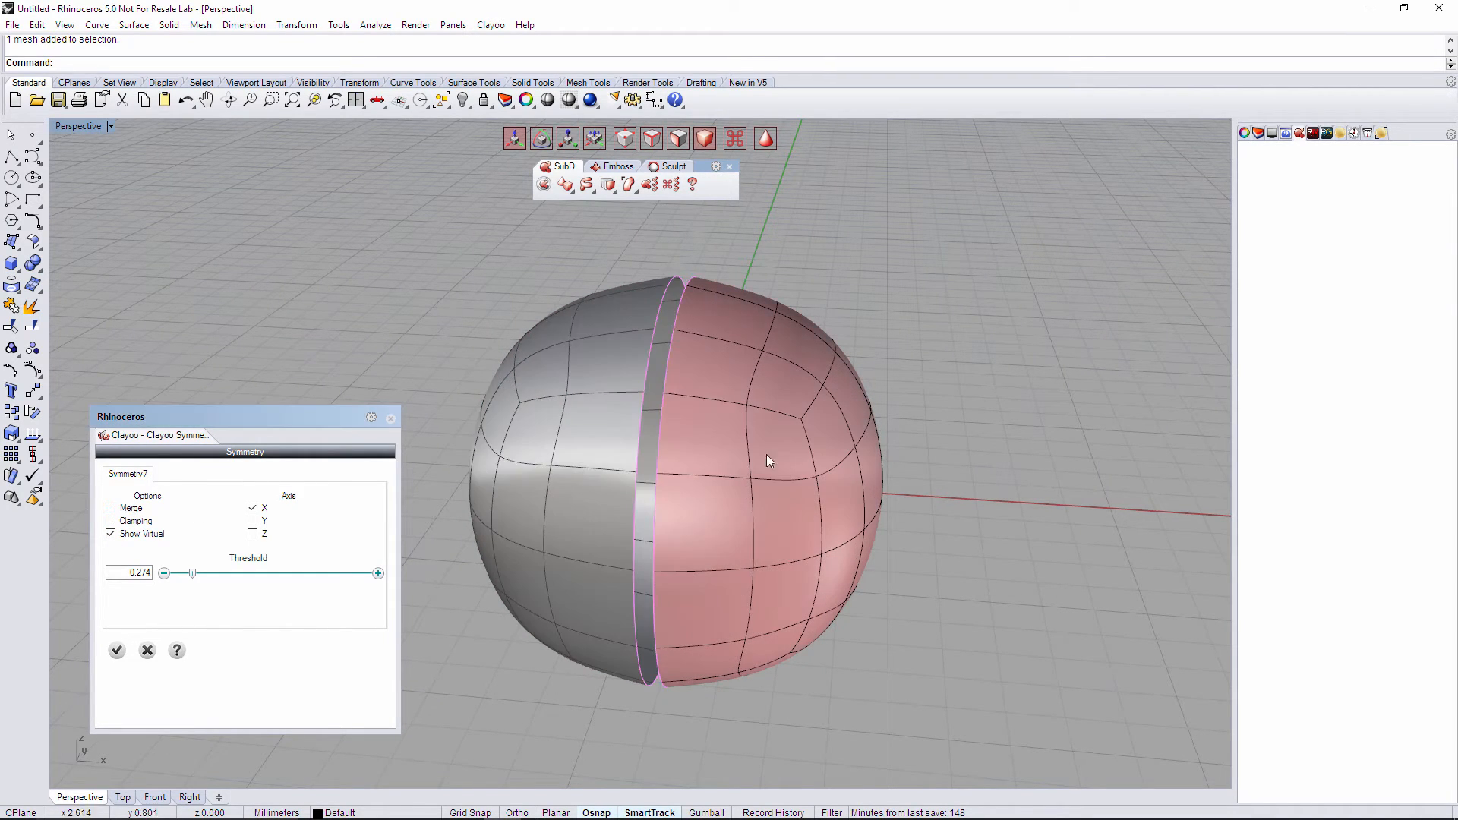
{"action": "right_click_drag", "start_coordinate": [750, 442], "coordinate": [814, 434]}
{"action": "left_click", "coordinate": [814, 437]}
{"action": "right_click_drag", "start_coordinate": [900, 537], "coordinate": [782, 434]}
{"action": "left_click", "coordinate": [835, 482]}
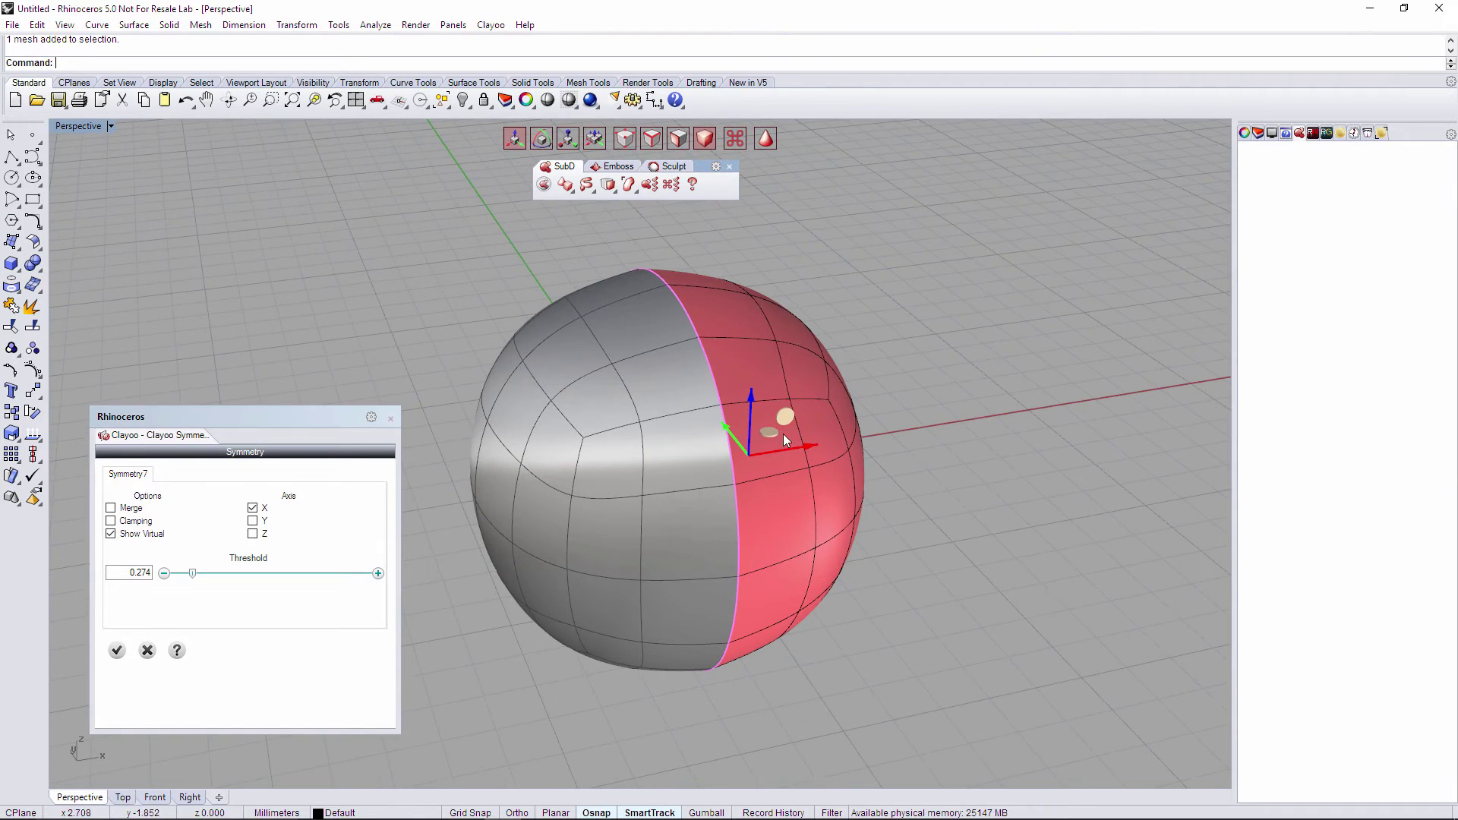
- Select two front faces beside the seam, one above the other, for extrusion
{"action": "left_click", "coordinate": [788, 515], "text": "ctrl+shift"}
{"action": "right_click_drag", "start_coordinate": [941, 619], "coordinate": [836, 541]}
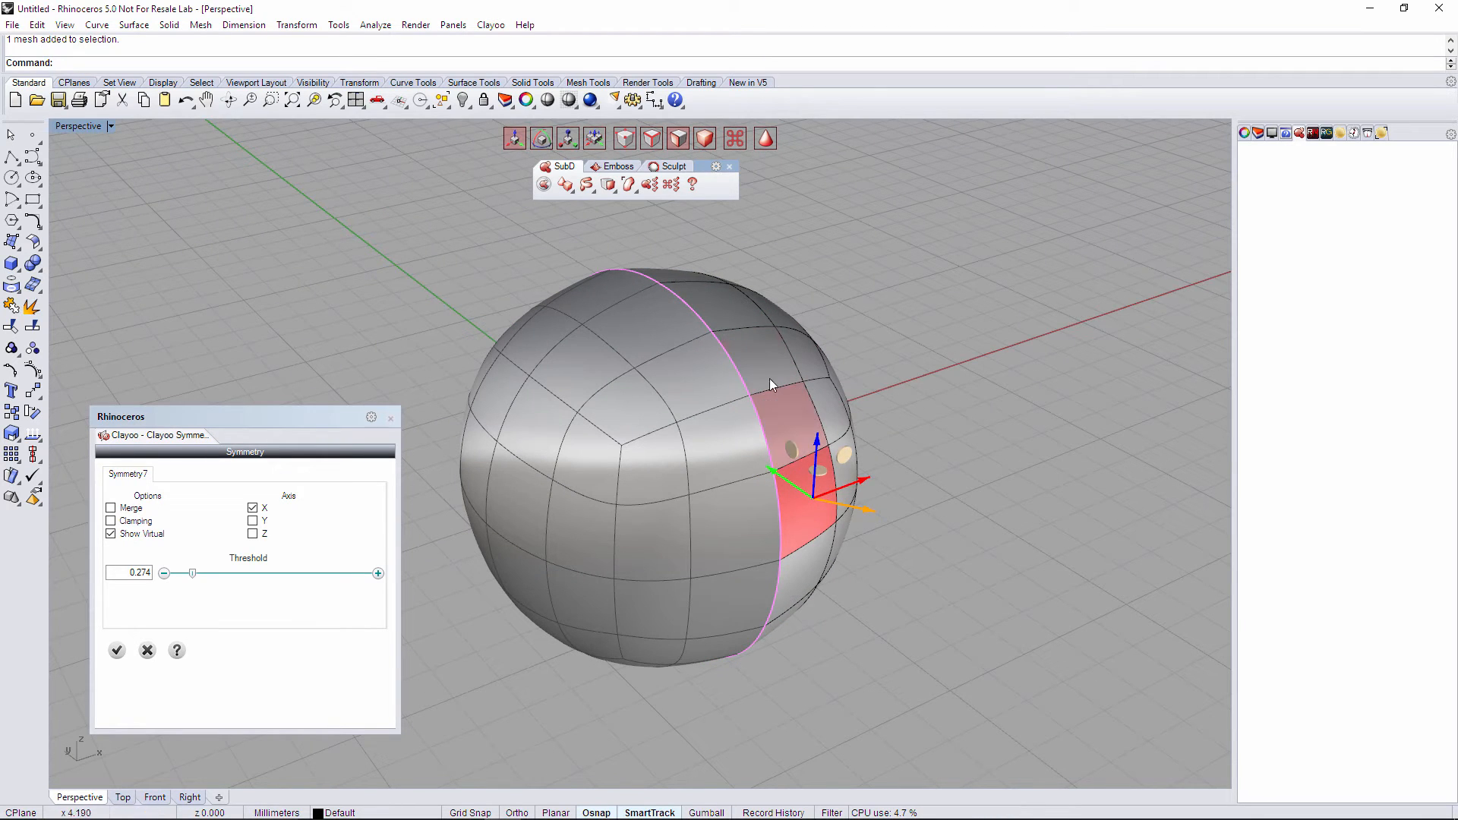
{"action": "left_click", "coordinate": [797, 433], "text": "ctrl+shift"}
{"action": "right_click_drag", "start_coordinate": [797, 434], "coordinate": [796, 466]}
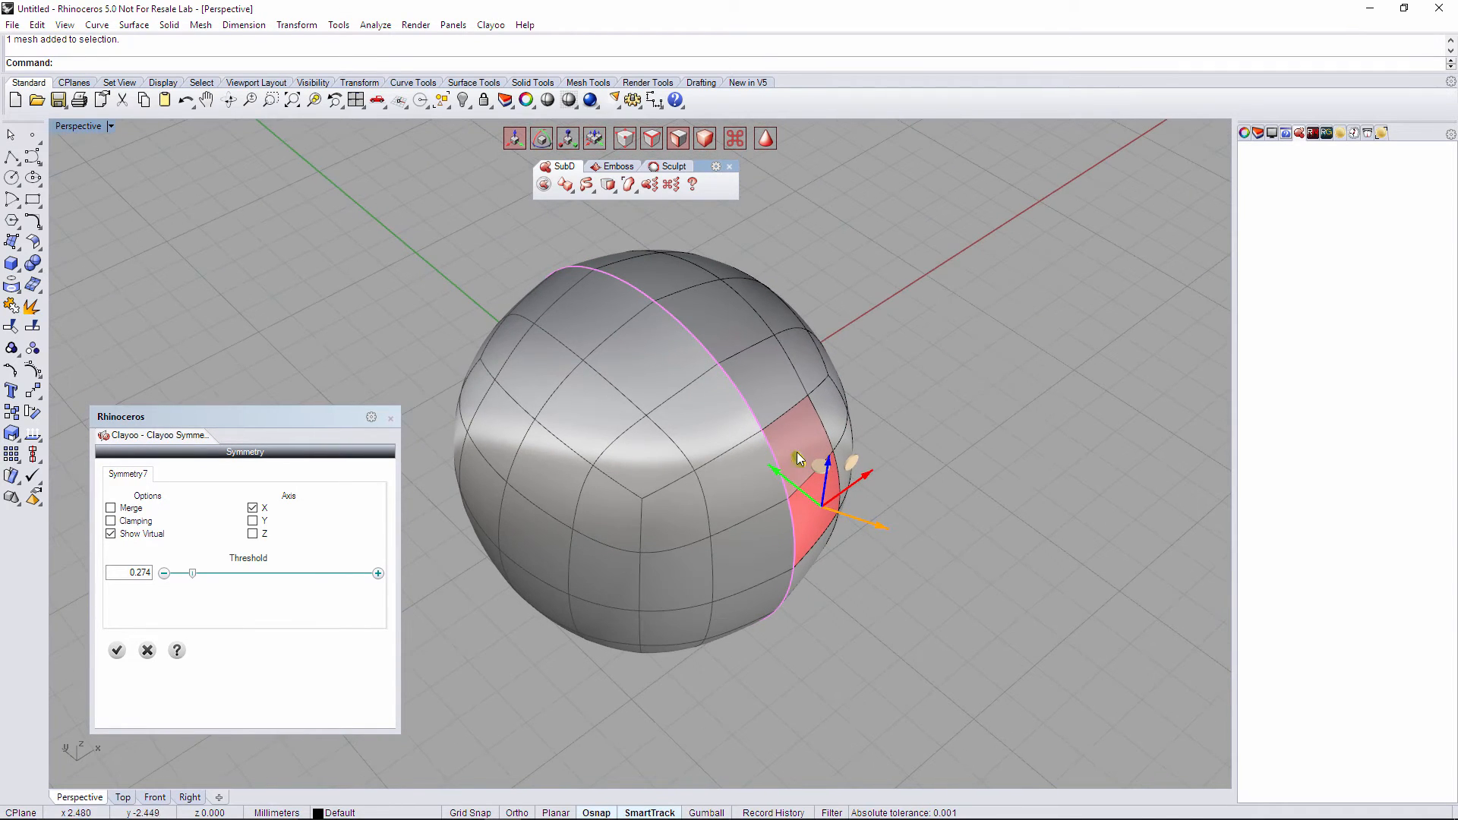
- Extrude the selected faces outward with ClayExtrude at distance 2, forming mirrored front bumps
{"action": "left_click", "coordinate": [608, 185]}
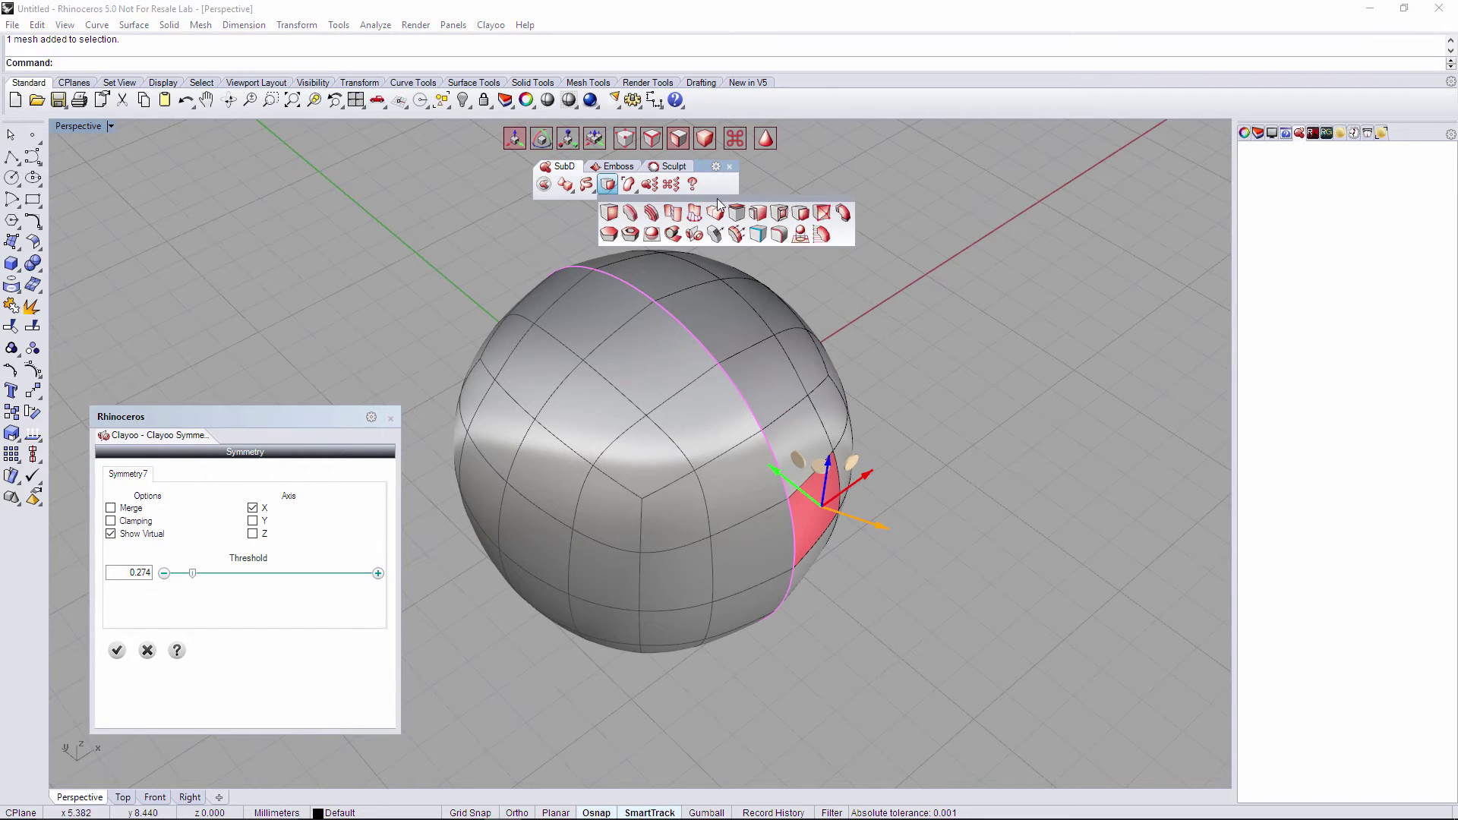
{"action": "left_click", "coordinate": [798, 214]}
{"action": "right_click_drag", "start_coordinate": [968, 394], "coordinate": [921, 396]}
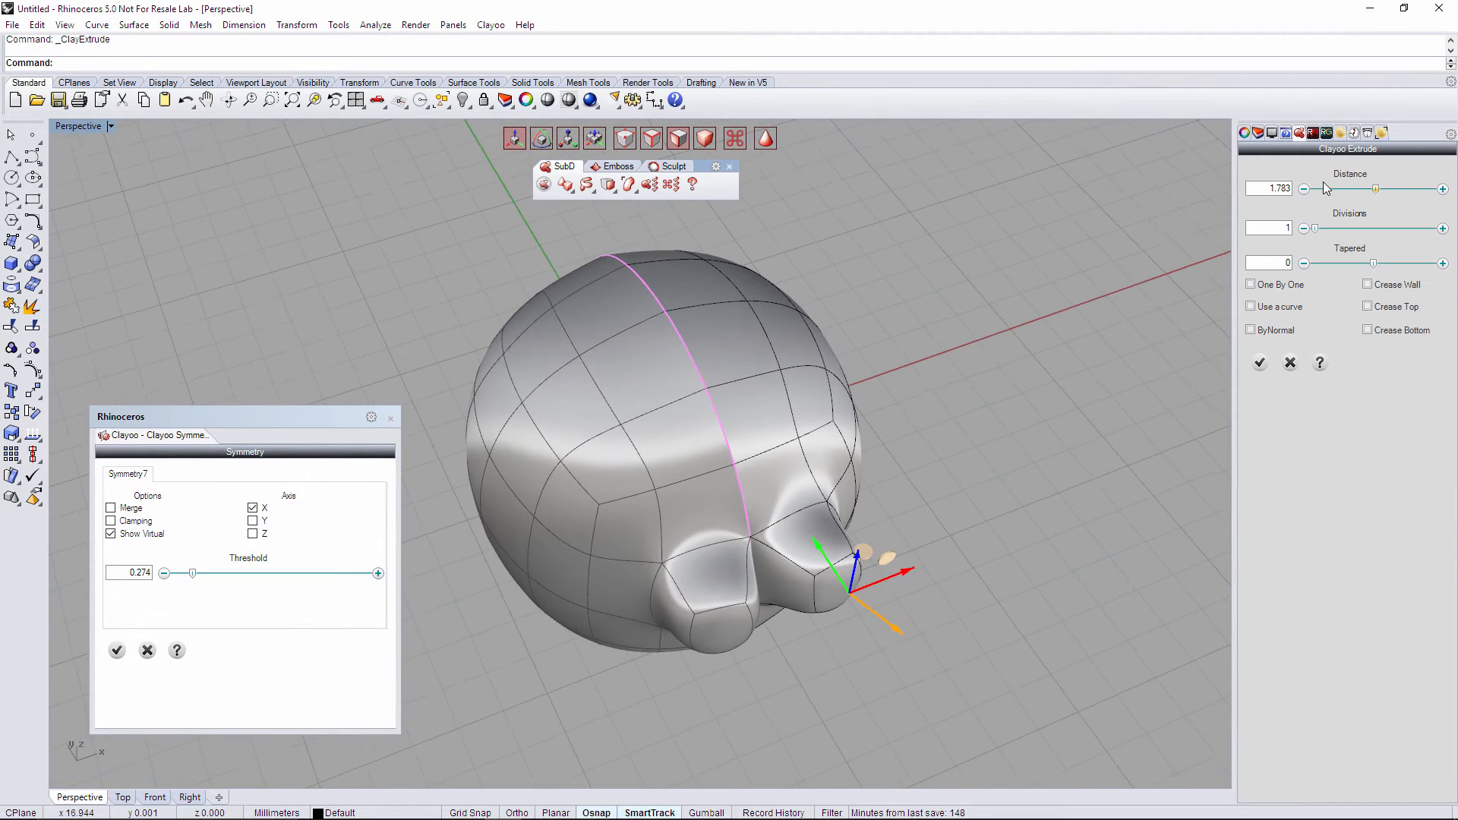
{"action": "double_click", "coordinate": [1278, 188]}
{"action": "type", "text": "2"}
{"action": "key", "text": "Return"}
{"action": "mouse_move", "coordinate": [1157, 145]}
{"action": "right_mouse_down"}
{"action": "mouse_move", "coordinate": [1077, 521]}
{"action": "mouse_move", "coordinate": [1219, 362]}
{"action": "right_mouse_up"}
{"action": "left_click", "coordinate": [1260, 365]}
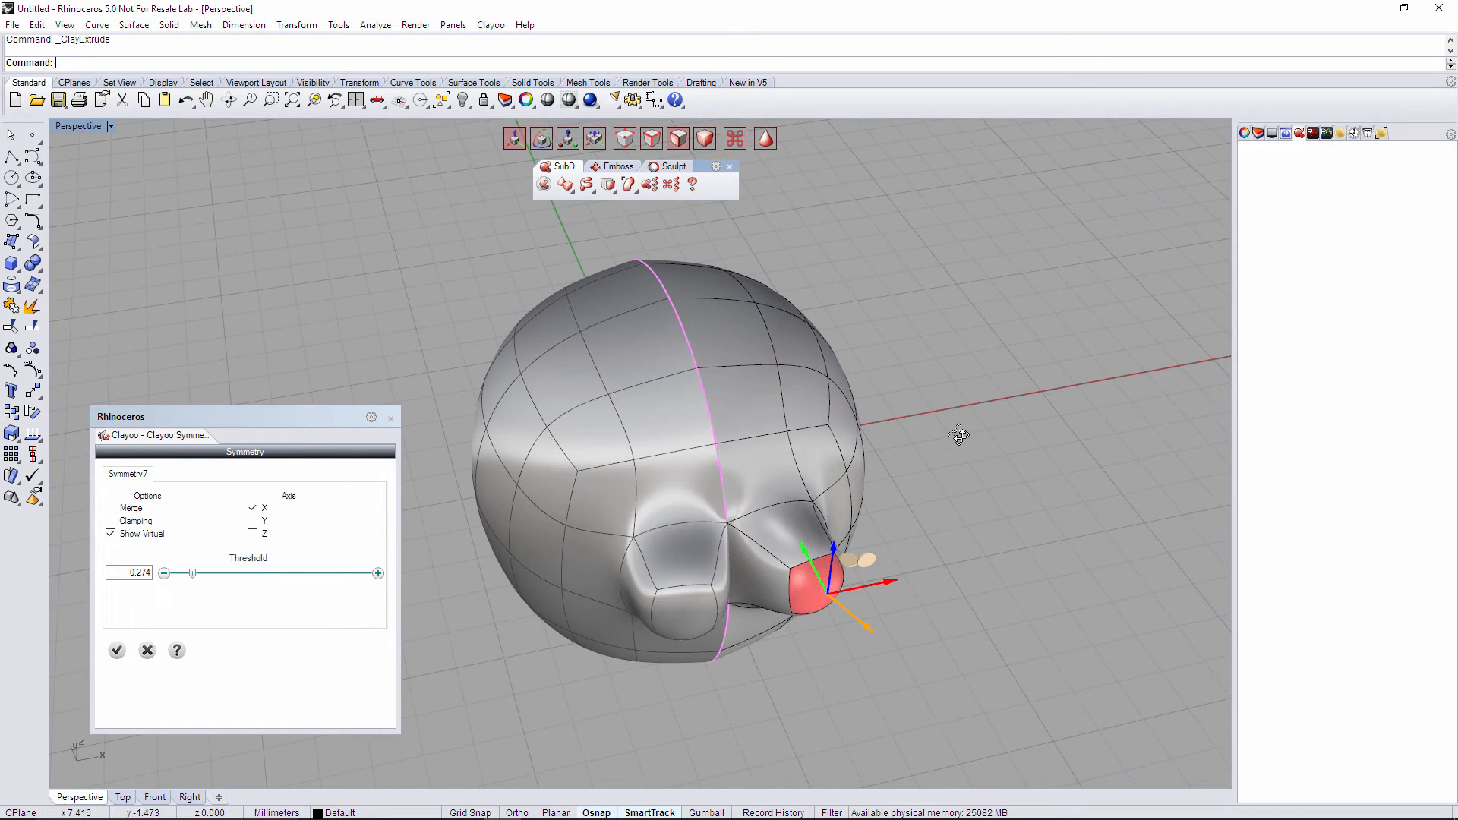
{"action": "right_click_drag", "start_coordinate": [944, 423], "coordinate": [866, 546]}
{"action": "key", "text": "ctrl+z"}
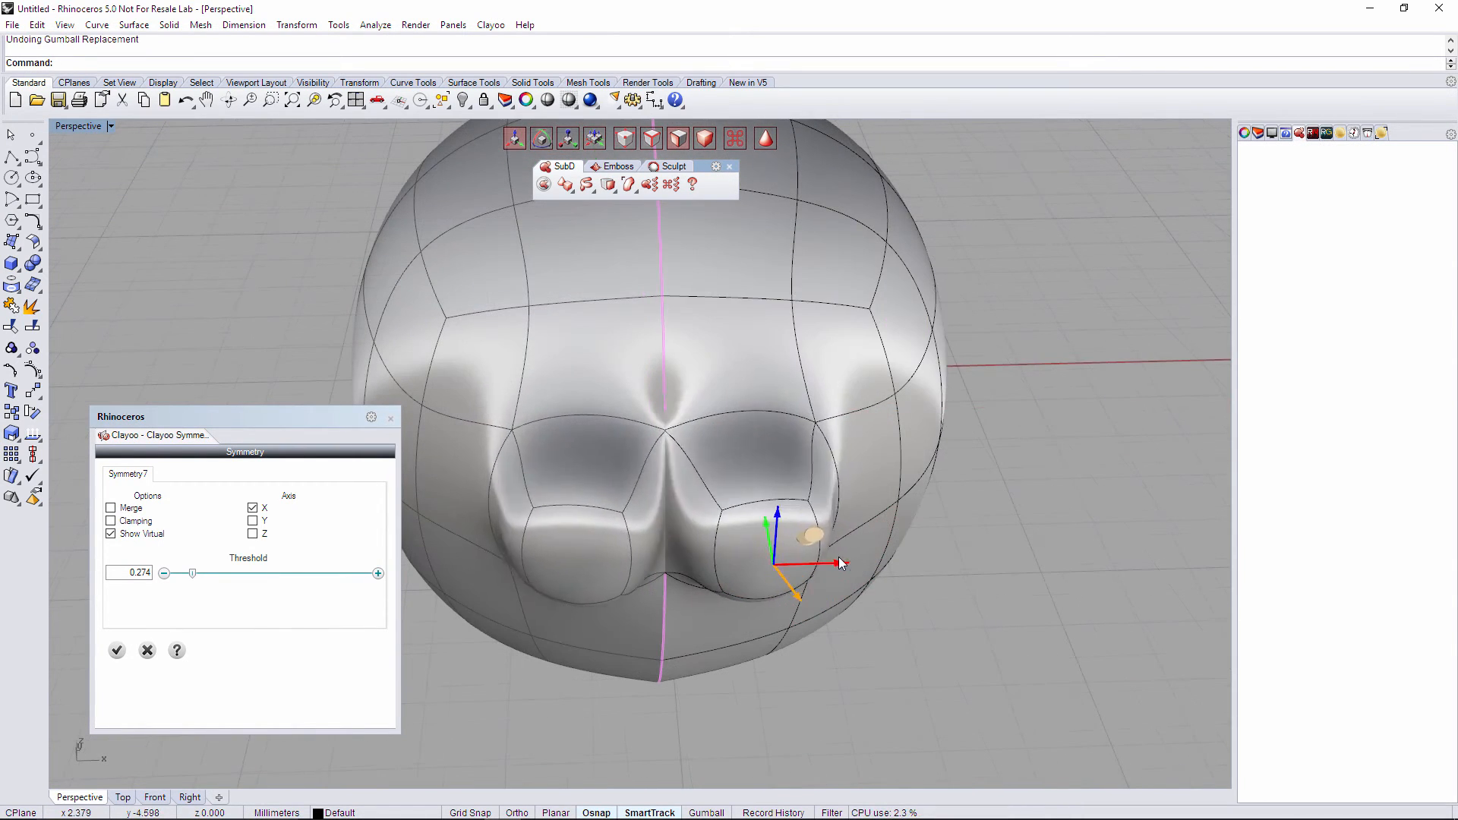
{"action": "left_click", "coordinate": [812, 561]}
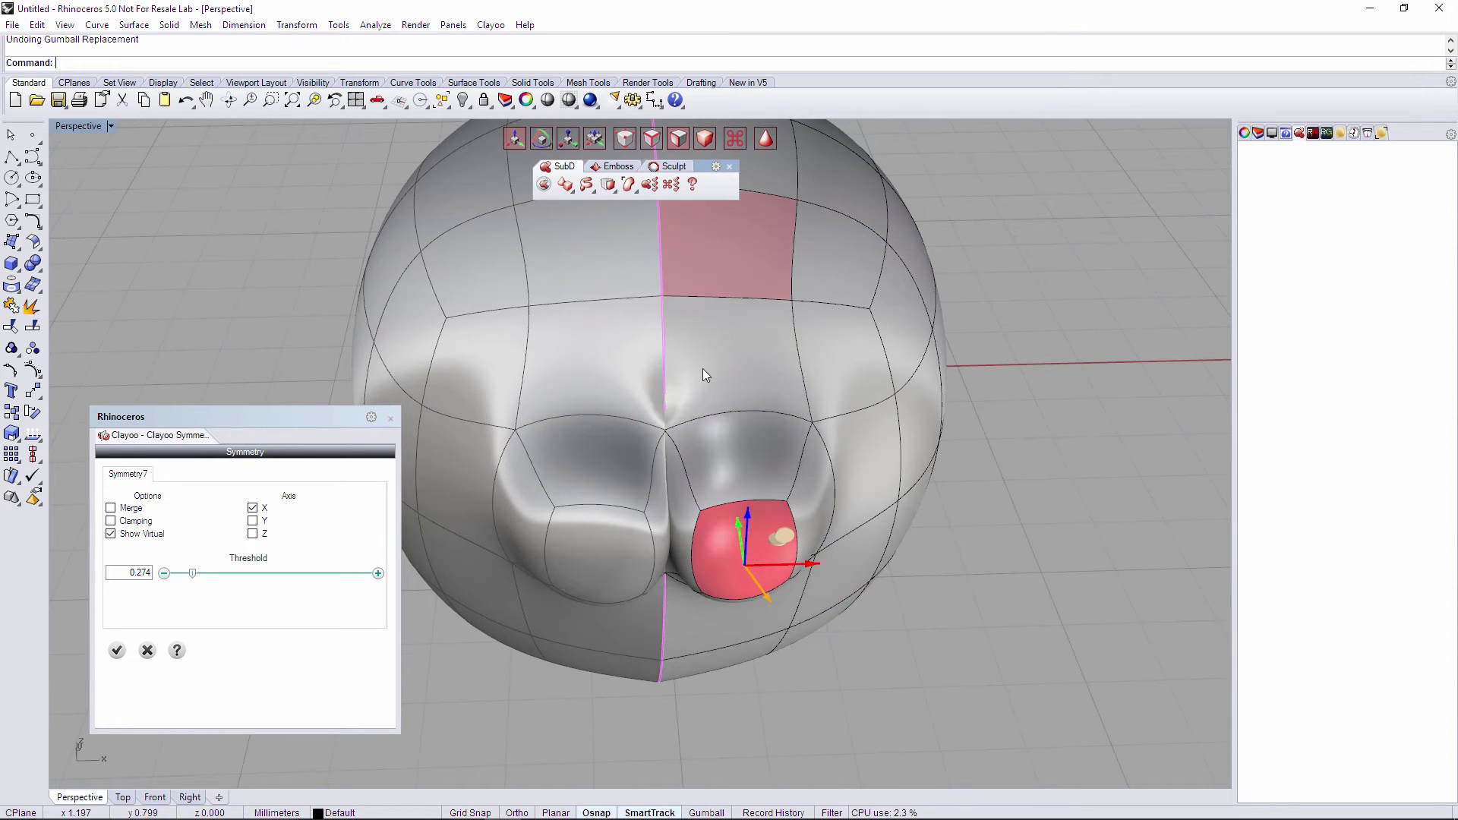
{"action": "left_click", "coordinate": [111, 509]}
{"action": "left_click", "coordinate": [628, 362]}
{"action": "right_click_drag", "start_coordinate": [628, 362], "coordinate": [649, 460]}
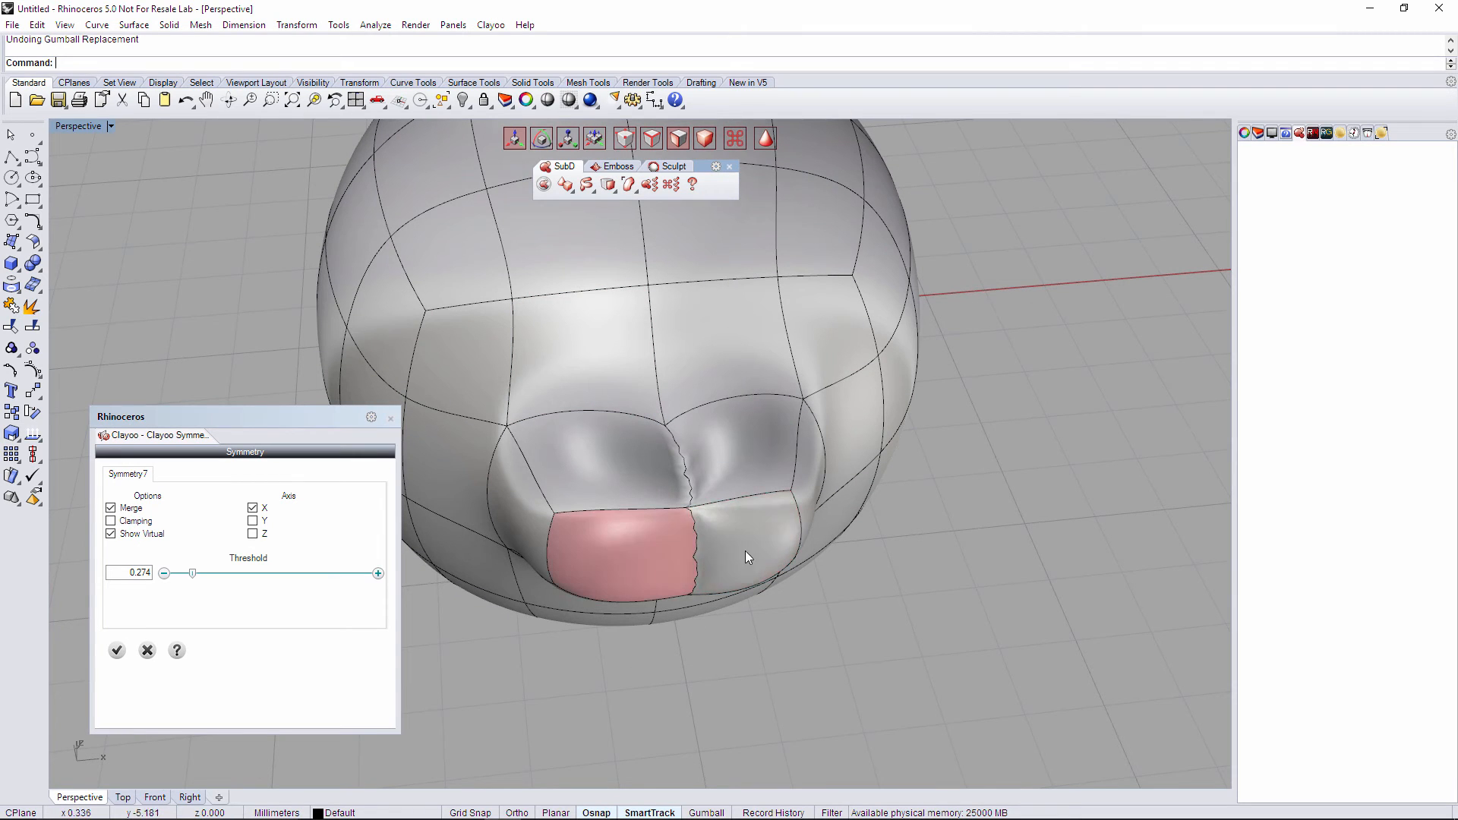
{"action": "left_click", "coordinate": [753, 546]}
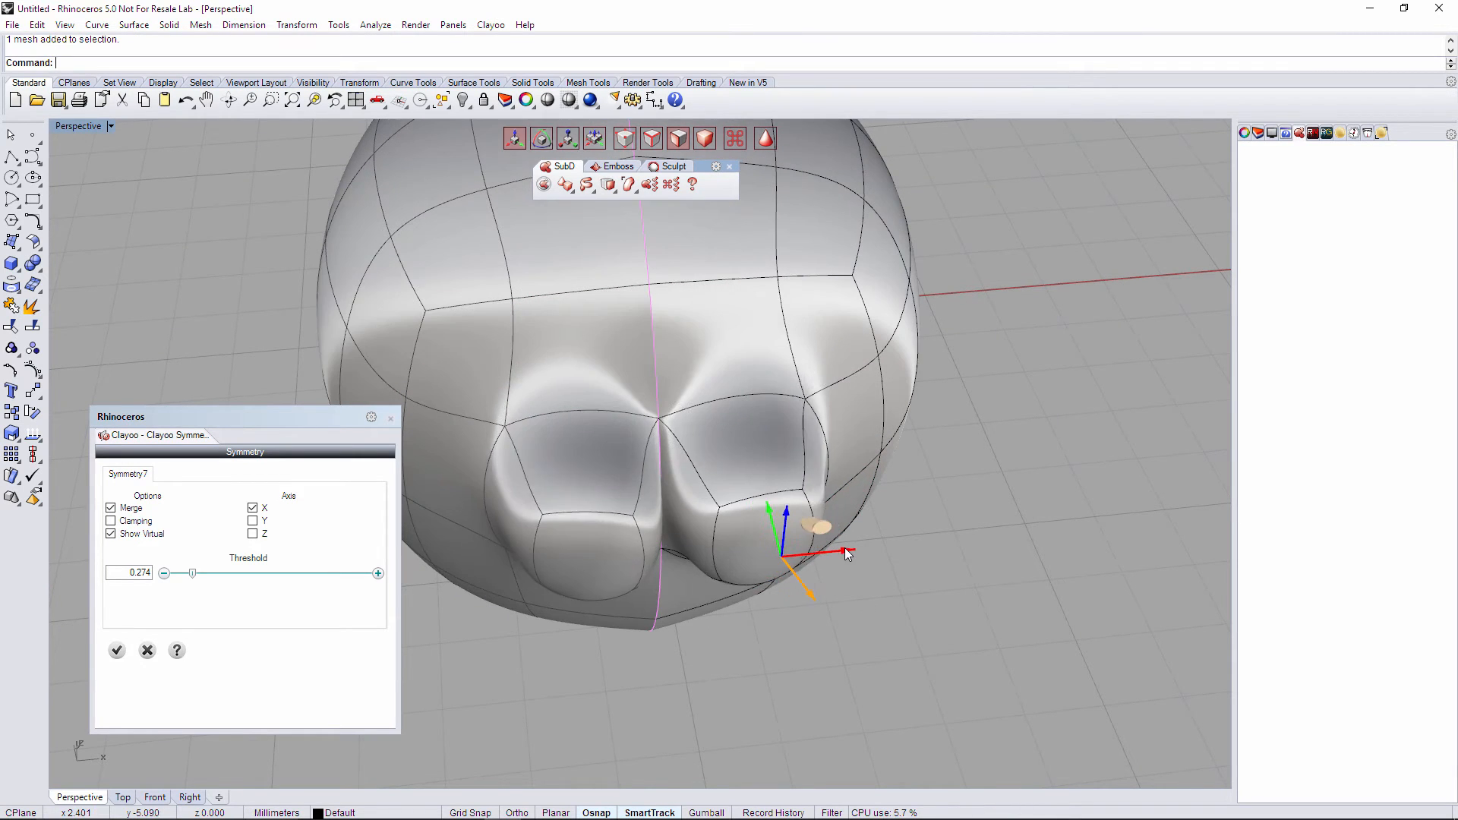
{"action": "mouse_move", "coordinate": [857, 550]}
{"action": "right_mouse_down"}
{"action": "mouse_move", "coordinate": [675, 566]}
{"action": "mouse_move", "coordinate": [901, 568]}
{"action": "right_mouse_up"}
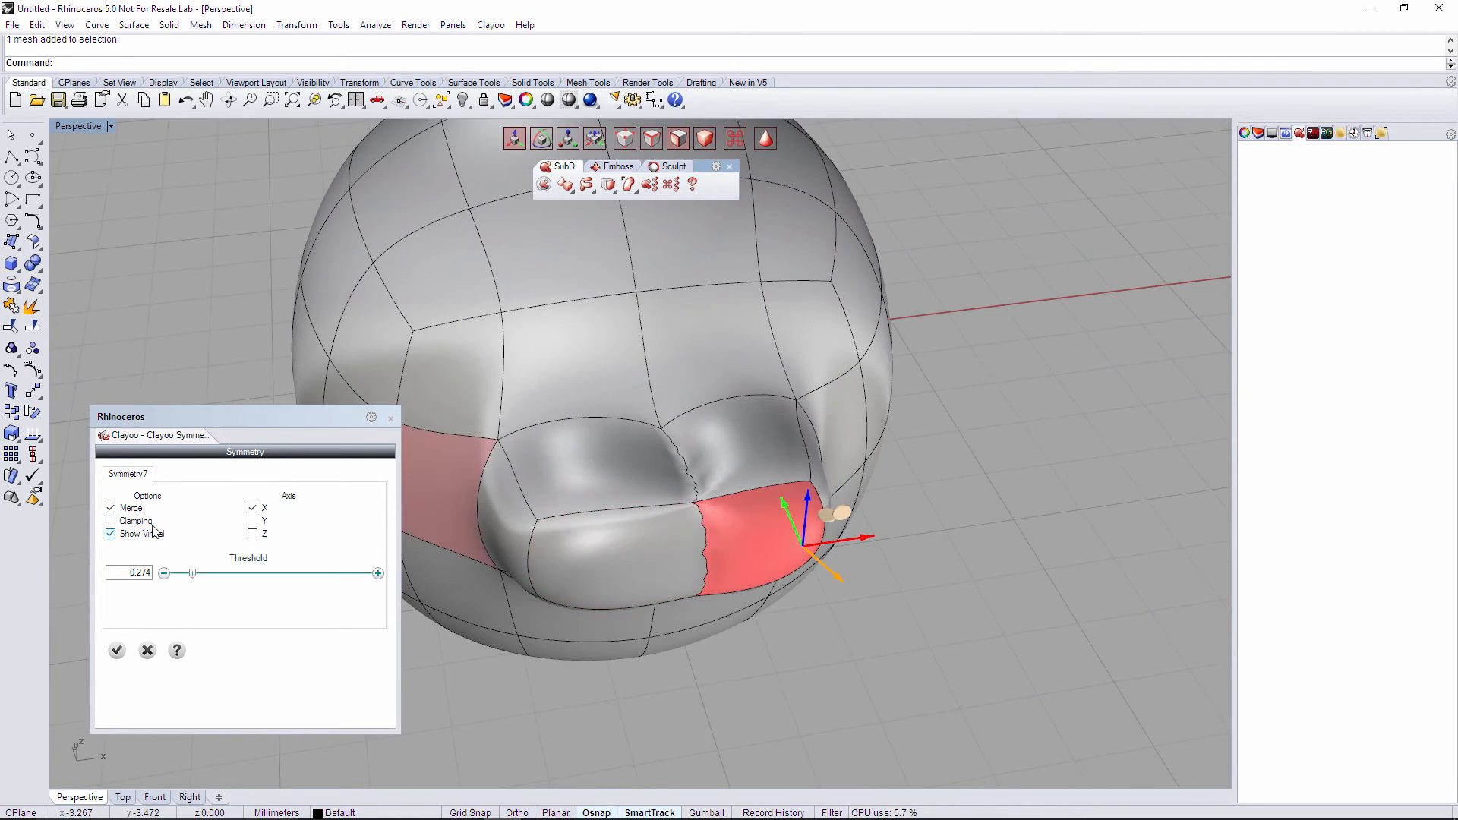
{"action": "left_click", "coordinate": [133, 509]}
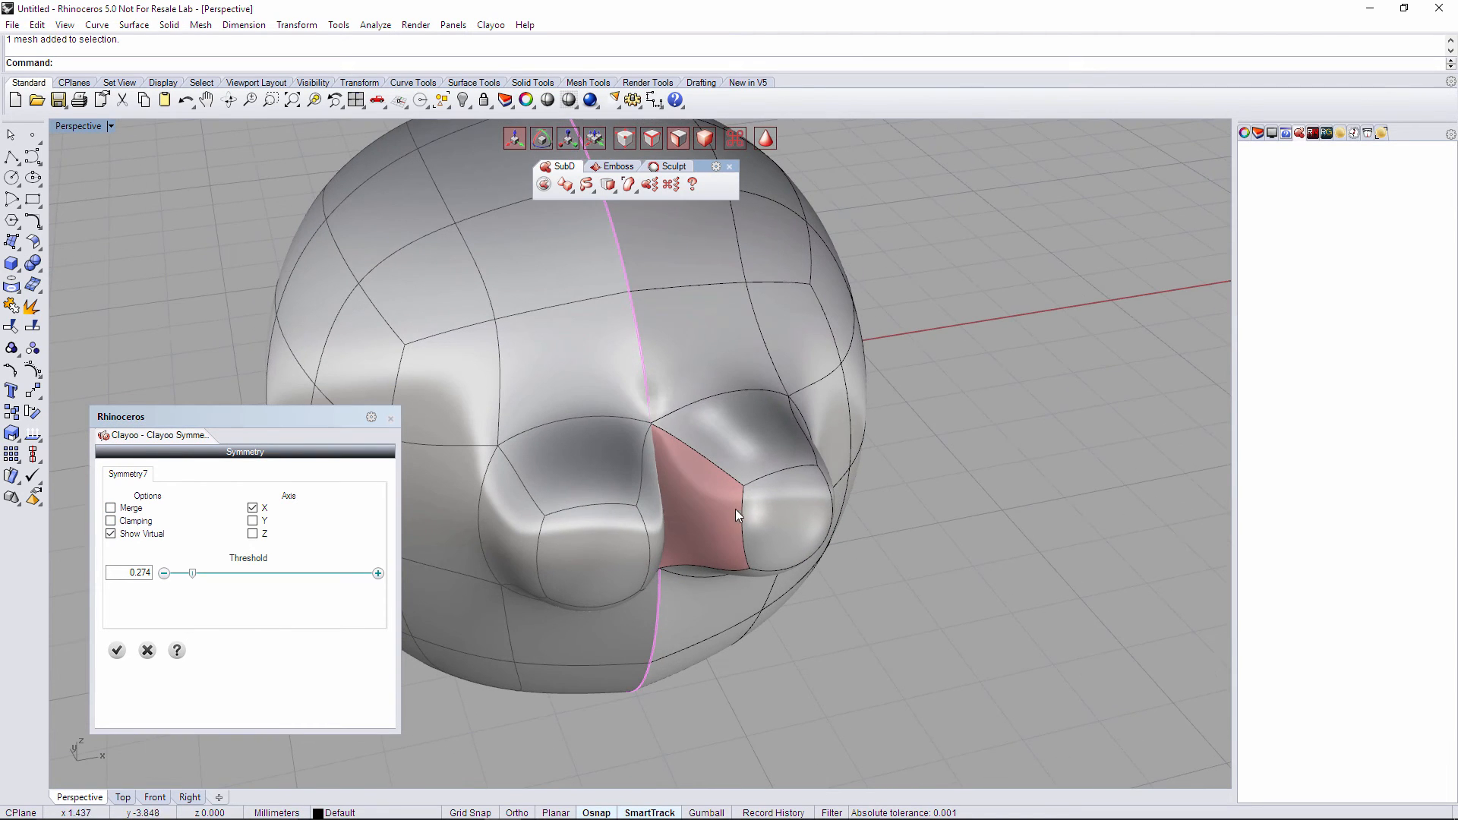
{"action": "mouse_move", "coordinate": [714, 509]}
{"action": "right_mouse_down"}
{"action": "mouse_move", "coordinate": [637, 504]}
{"action": "mouse_move", "coordinate": [685, 498]}
{"action": "right_mouse_up"}
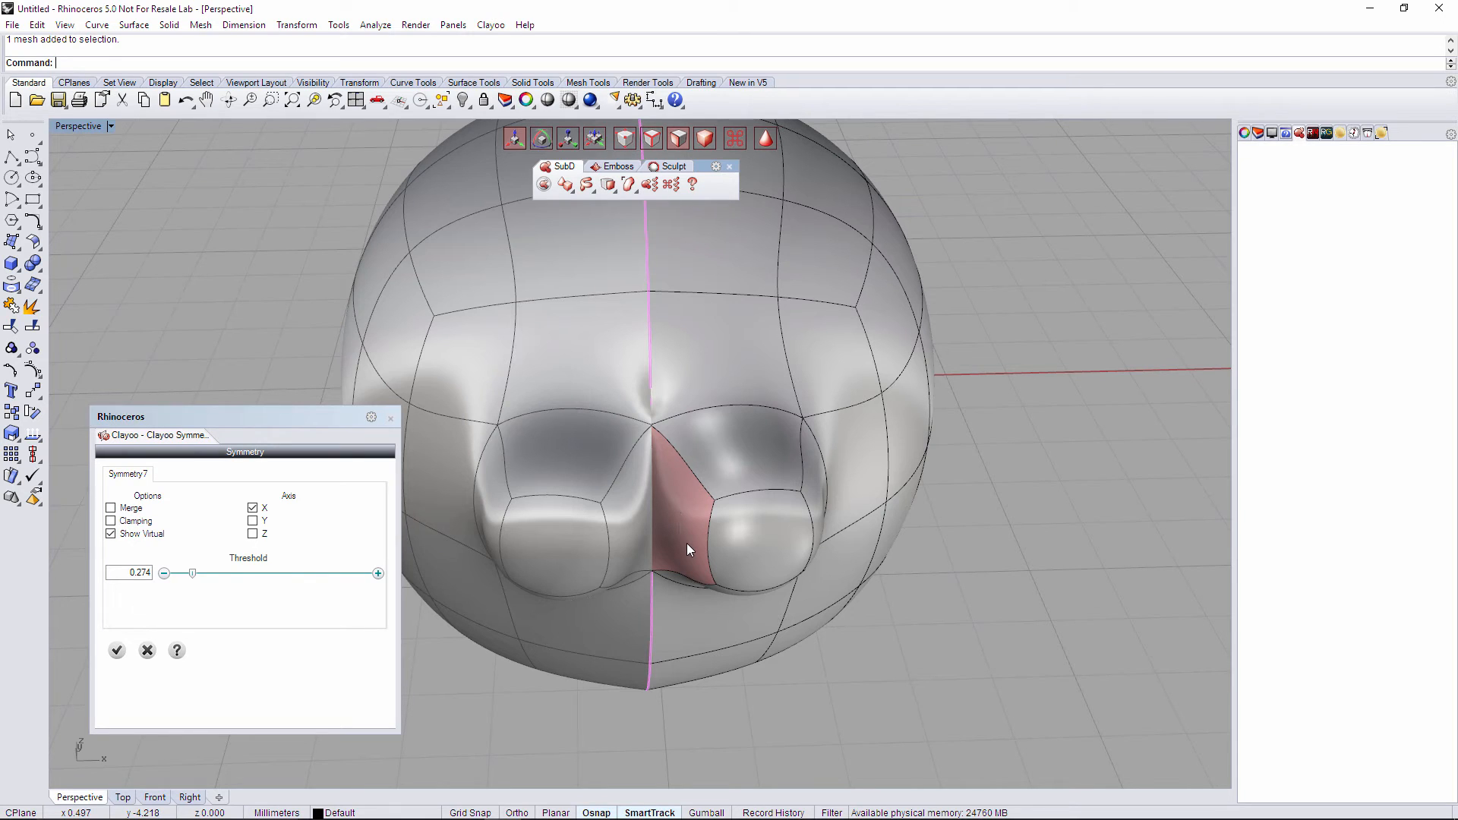
- Push the bulge face inward with the gumball, then enable Merge and Clamping to fuse the bumps into one snout
{"action": "left_click", "coordinate": [758, 528]}
{"action": "left_click_drag", "start_coordinate": [836, 553], "coordinate": [787, 557]}
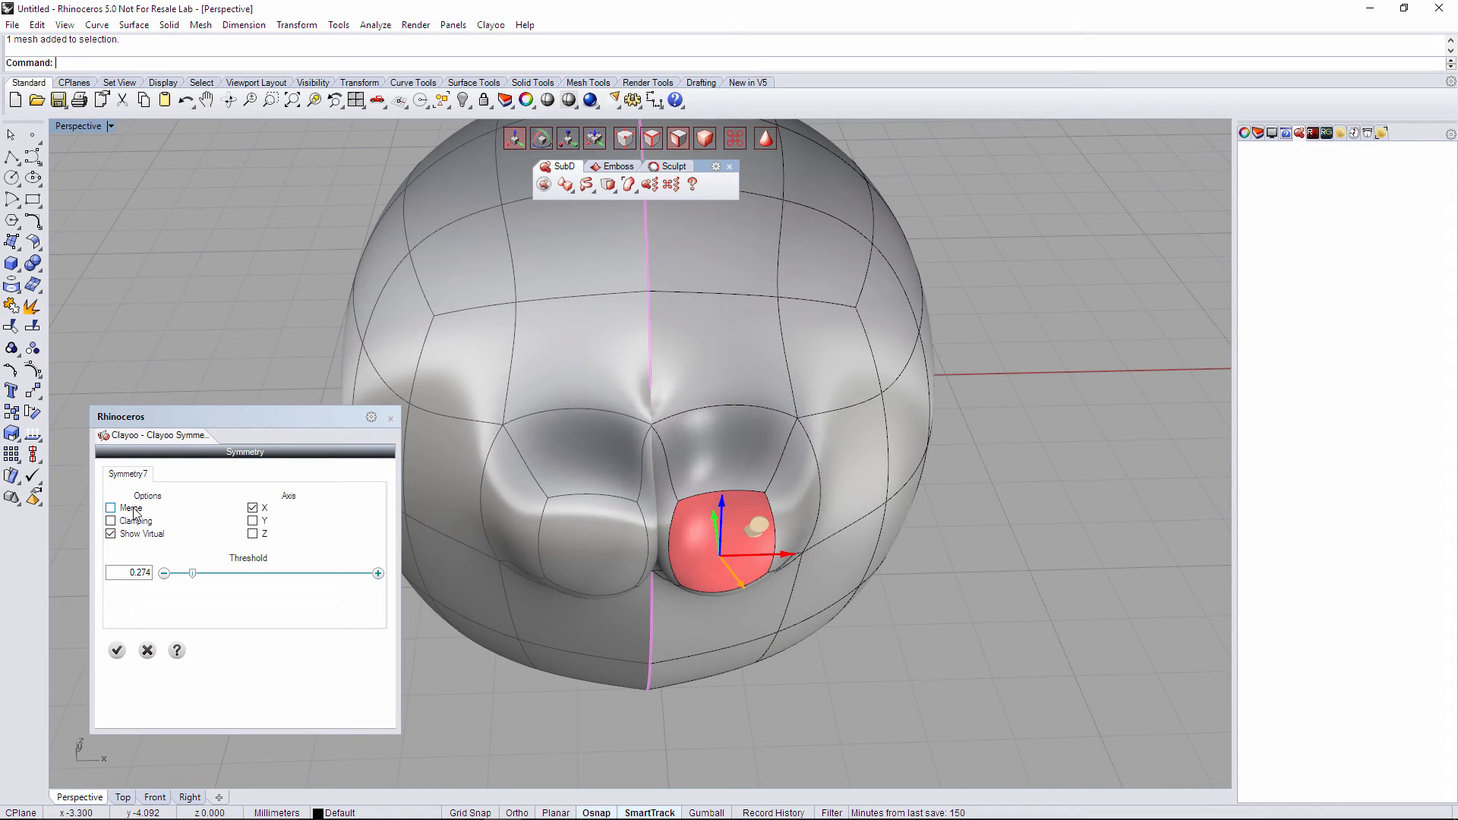
{"action": "left_click", "coordinate": [133, 510]}
{"action": "left_click", "coordinate": [745, 560]}
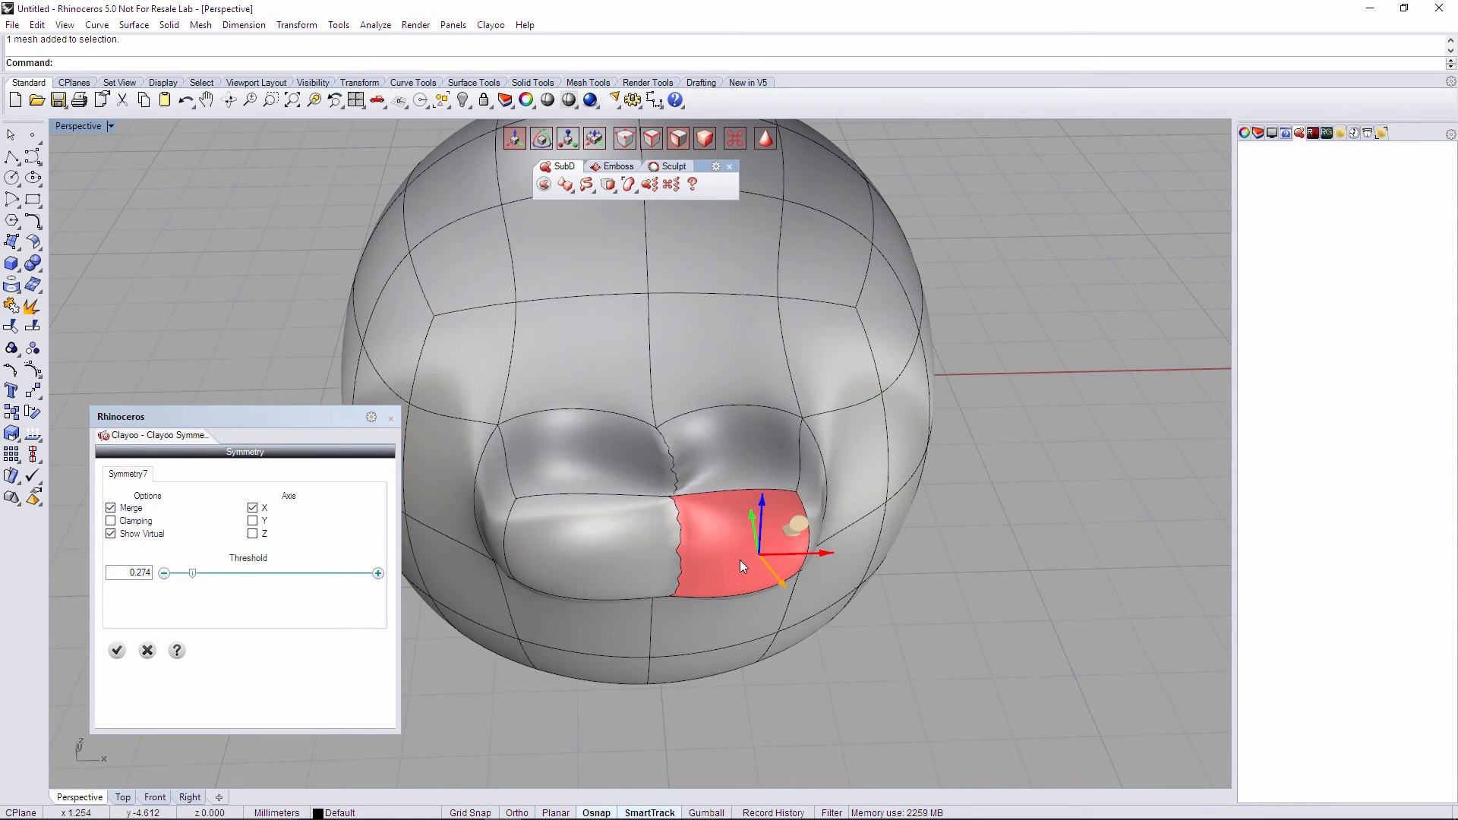
{"action": "left_click", "coordinate": [126, 525]}
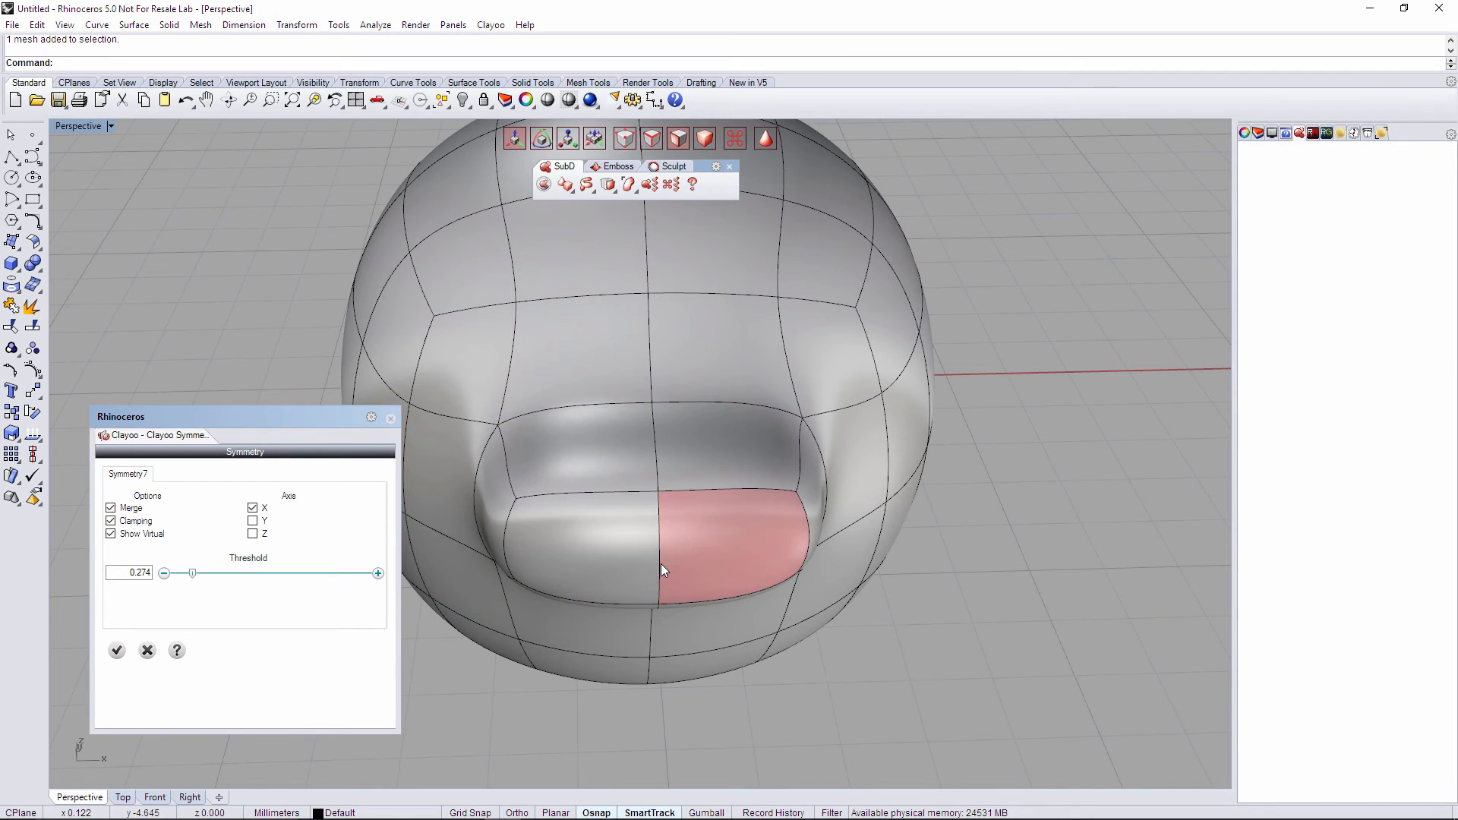
{"action": "mouse_move", "coordinate": [654, 490]}
{"action": "right_mouse_down"}
{"action": "mouse_move", "coordinate": [700, 478]}
{"action": "mouse_move", "coordinate": [671, 477]}
{"action": "right_mouse_up"}
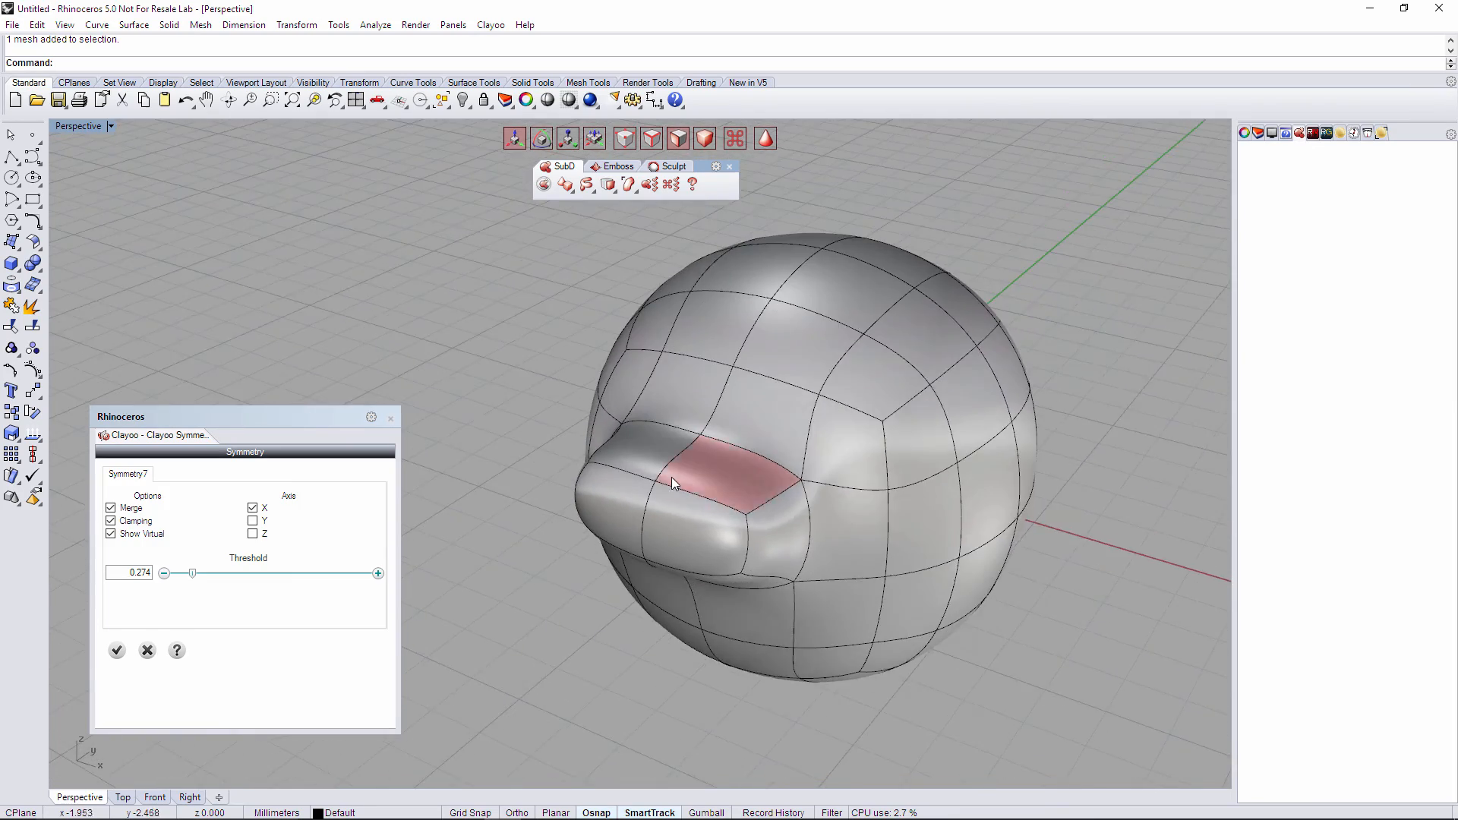
{"action": "scroll", "coordinate": [671, 478], "scroll_direction": "up", "scroll_amount": 2}
{"action": "scroll", "coordinate": [690, 467], "scroll_direction": "up", "scroll_amount": 1}
{"action": "right_click_drag", "start_coordinate": [737, 475], "coordinate": [795, 349]}
{"action": "left_click", "coordinate": [889, 405], "text": "ctrl+shift"}
{"action": "right_click_drag", "start_coordinate": [873, 470], "coordinate": [929, 507]}
{"action": "mouse_move", "coordinate": [935, 374]}
{"action": "right_mouse_down"}
{"action": "mouse_move", "coordinate": [950, 550]}
{"action": "mouse_move", "coordinate": [804, 505]}
{"action": "mouse_move", "coordinate": [878, 570]}
{"action": "mouse_move", "coordinate": [539, 410]}
{"action": "mouse_move", "coordinate": [801, 544]}
{"action": "mouse_move", "coordinate": [823, 506]}
{"action": "right_mouse_up"}
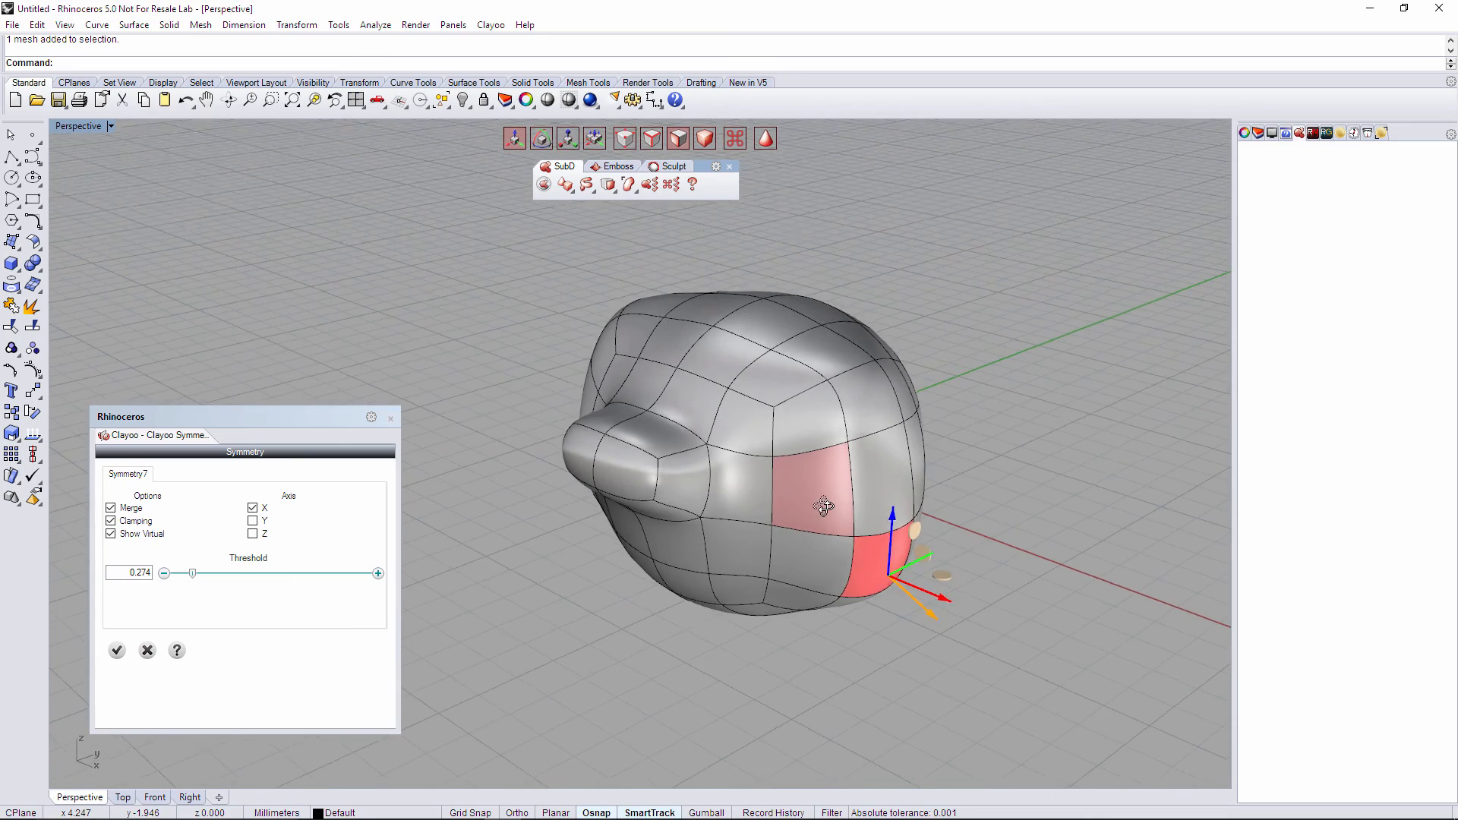
{"action": "left_click", "coordinate": [766, 615]}
{"action": "mouse_move", "coordinate": [766, 615]}
{"action": "right_mouse_down"}
{"action": "mouse_move", "coordinate": [957, 435]}
{"action": "mouse_move", "coordinate": [771, 473]}
{"action": "right_mouse_up"}
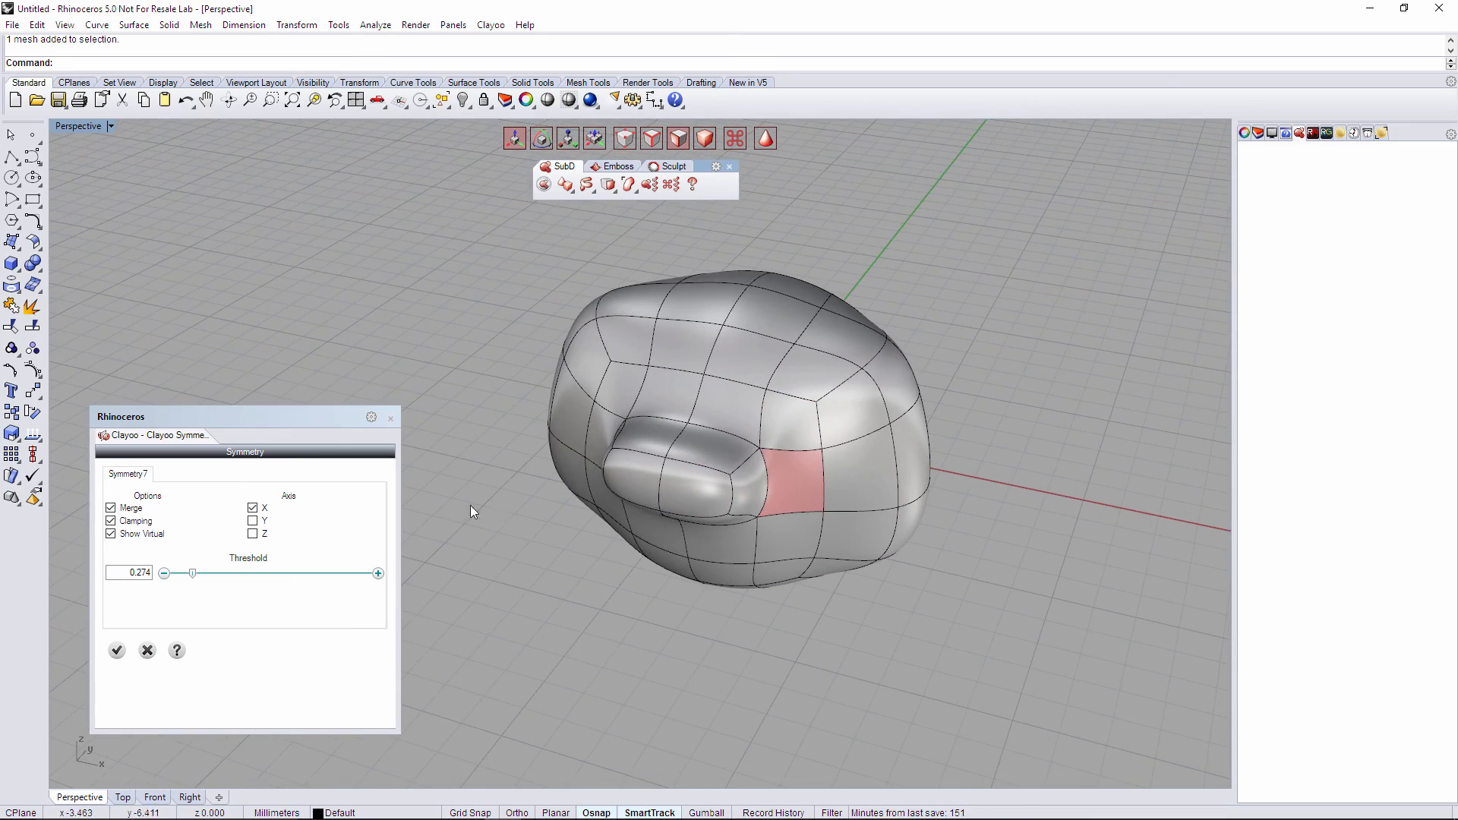
- Accept the Symmetry settings, baking both halves into one head mesh, and inspect the result
{"action": "left_click", "coordinate": [119, 649]}
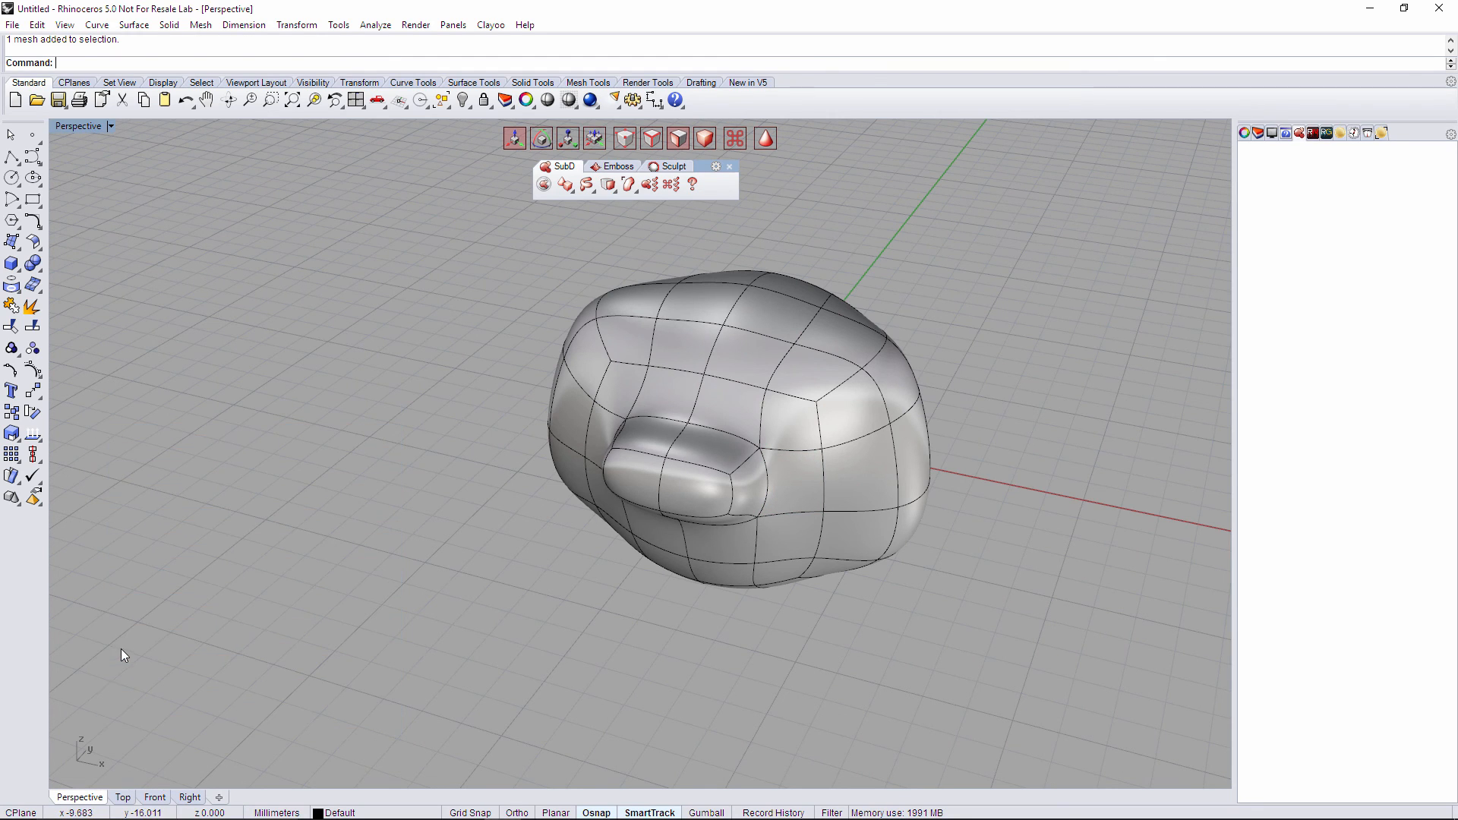
{"action": "right_click_drag", "start_coordinate": [511, 436], "coordinate": [653, 370]}
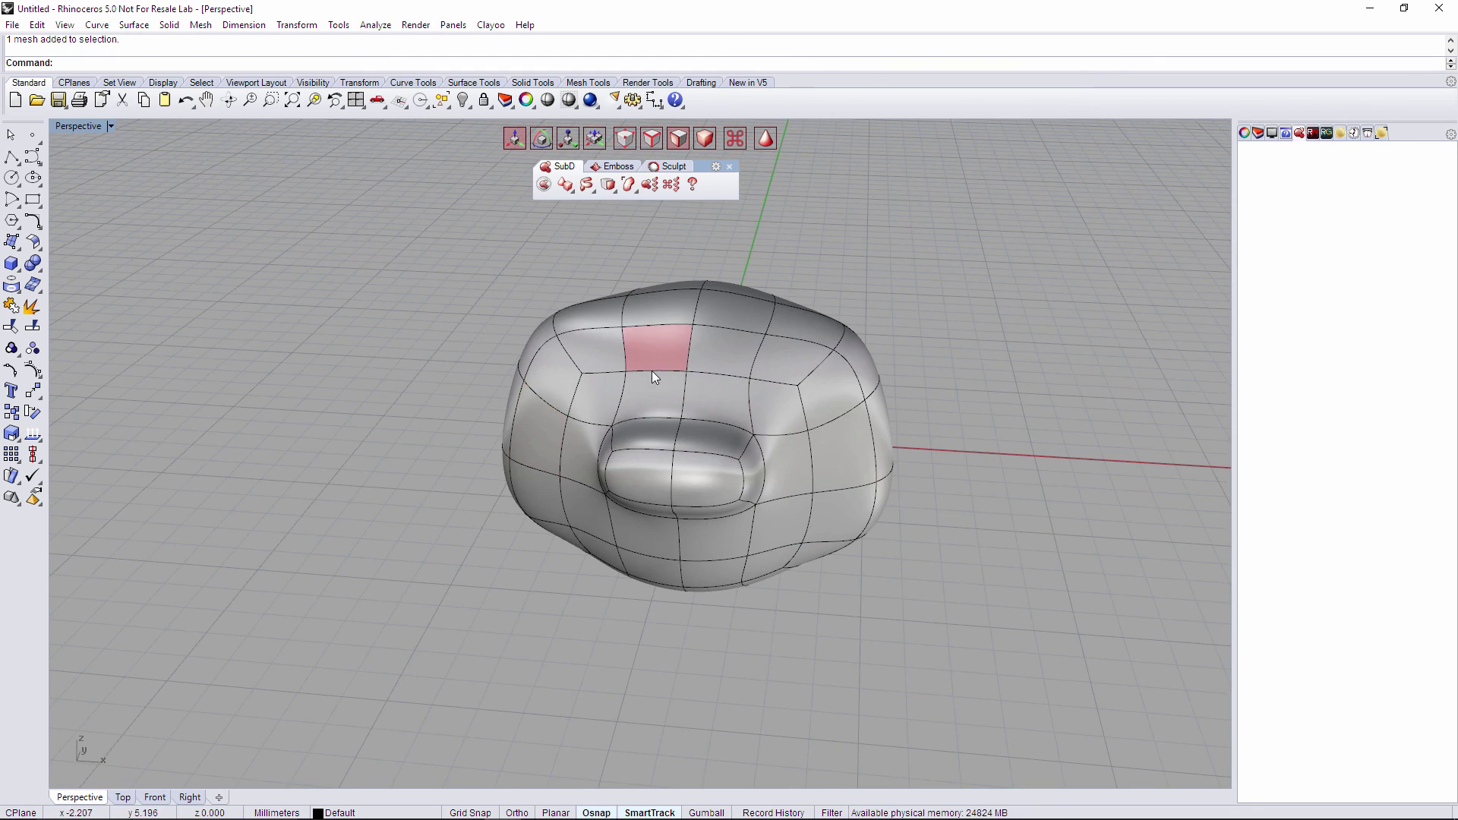
{"action": "left_click", "coordinate": [723, 316]}
{"action": "right_click_drag", "start_coordinate": [762, 474], "coordinate": [820, 486]}
{"action": "left_click", "coordinate": [992, 406]}
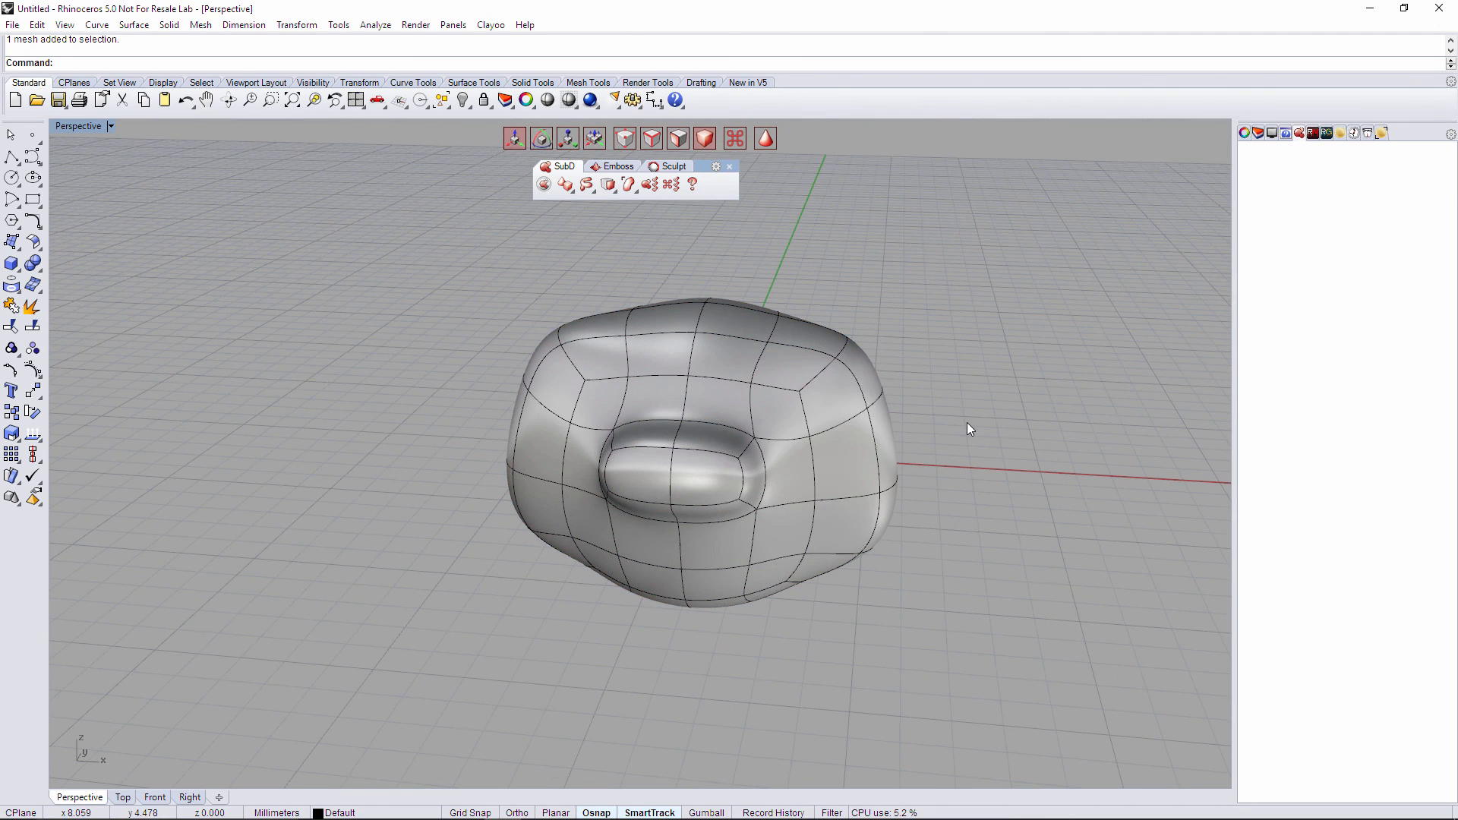
{"action": "right_click_drag", "start_coordinate": [967, 423], "coordinate": [918, 499]}
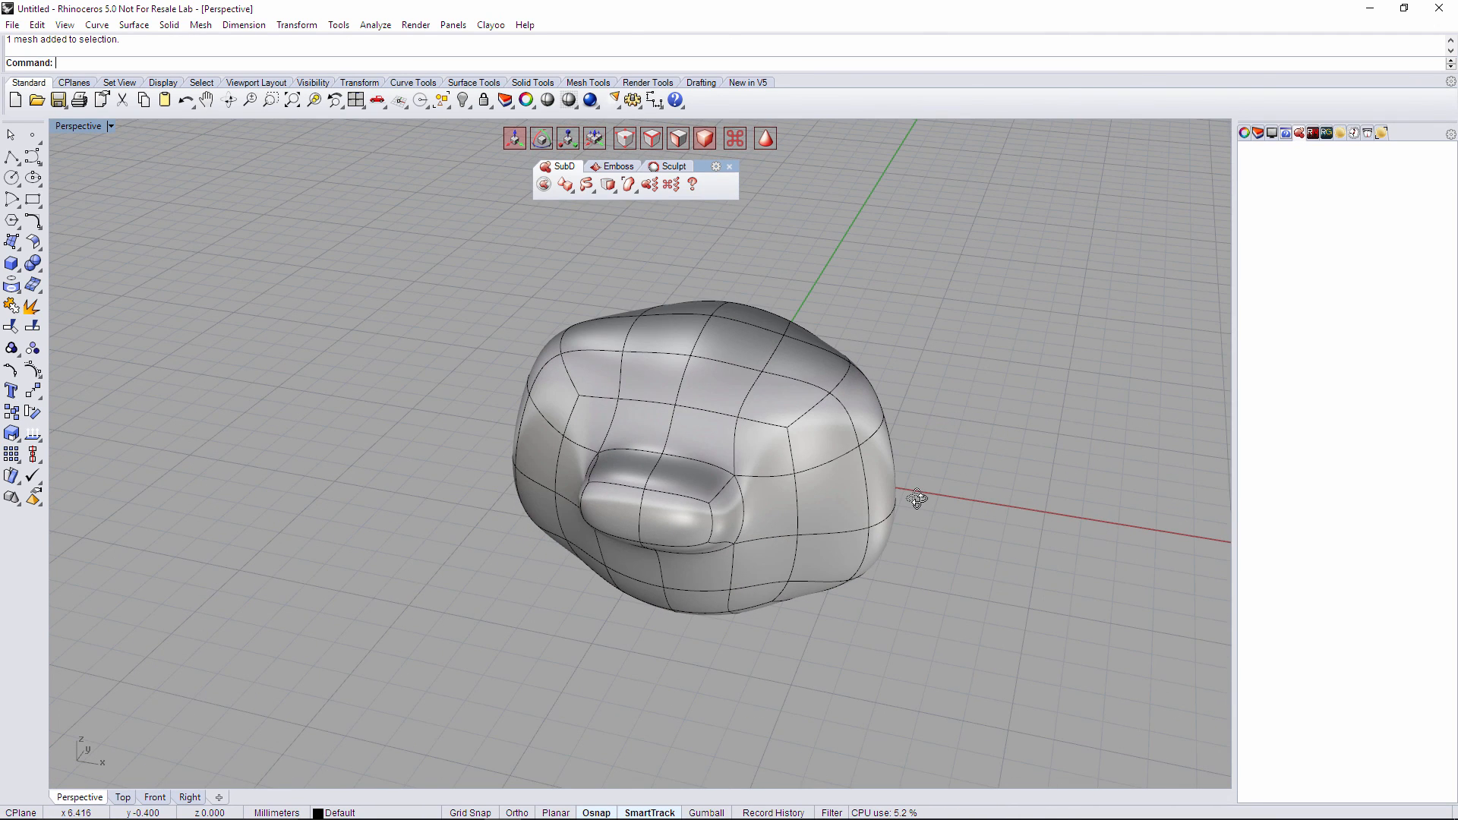